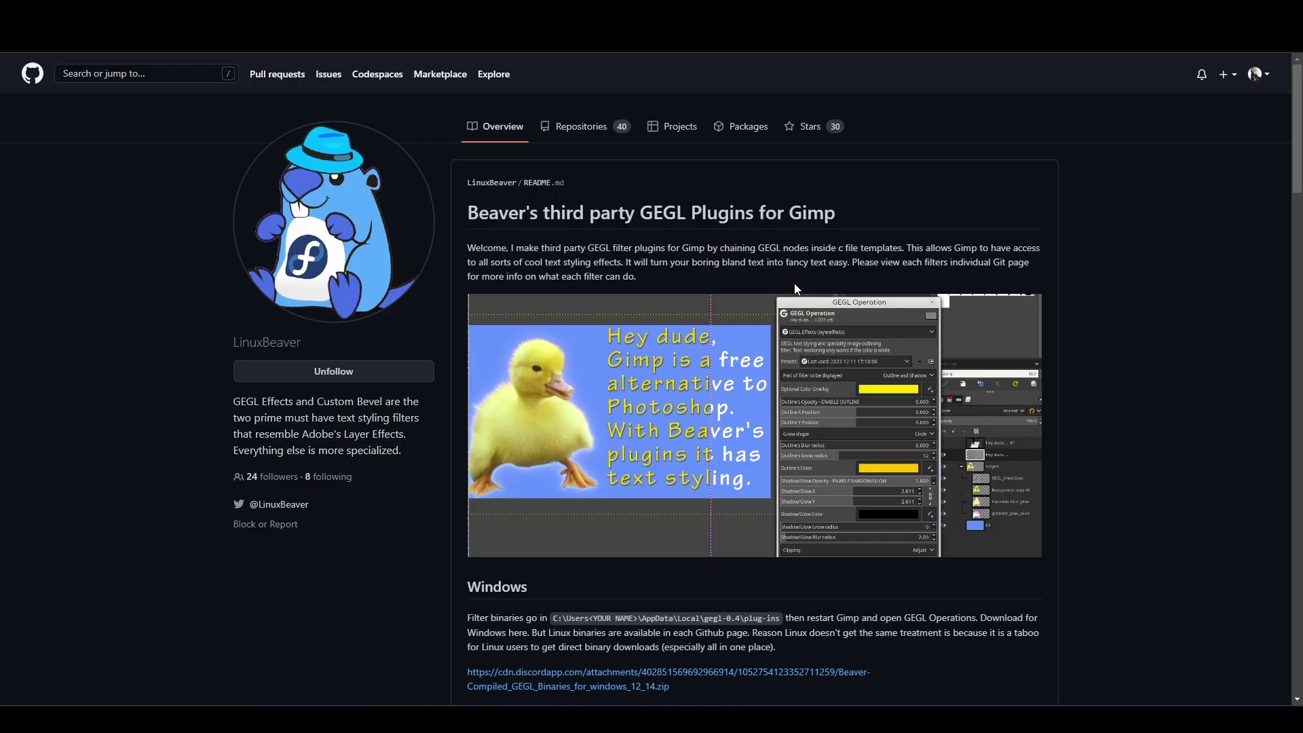
- Download the compiled GEGL binaries archive for Windows and select all the filter files in its inner folder
scroll(795, 289, "down", 3)
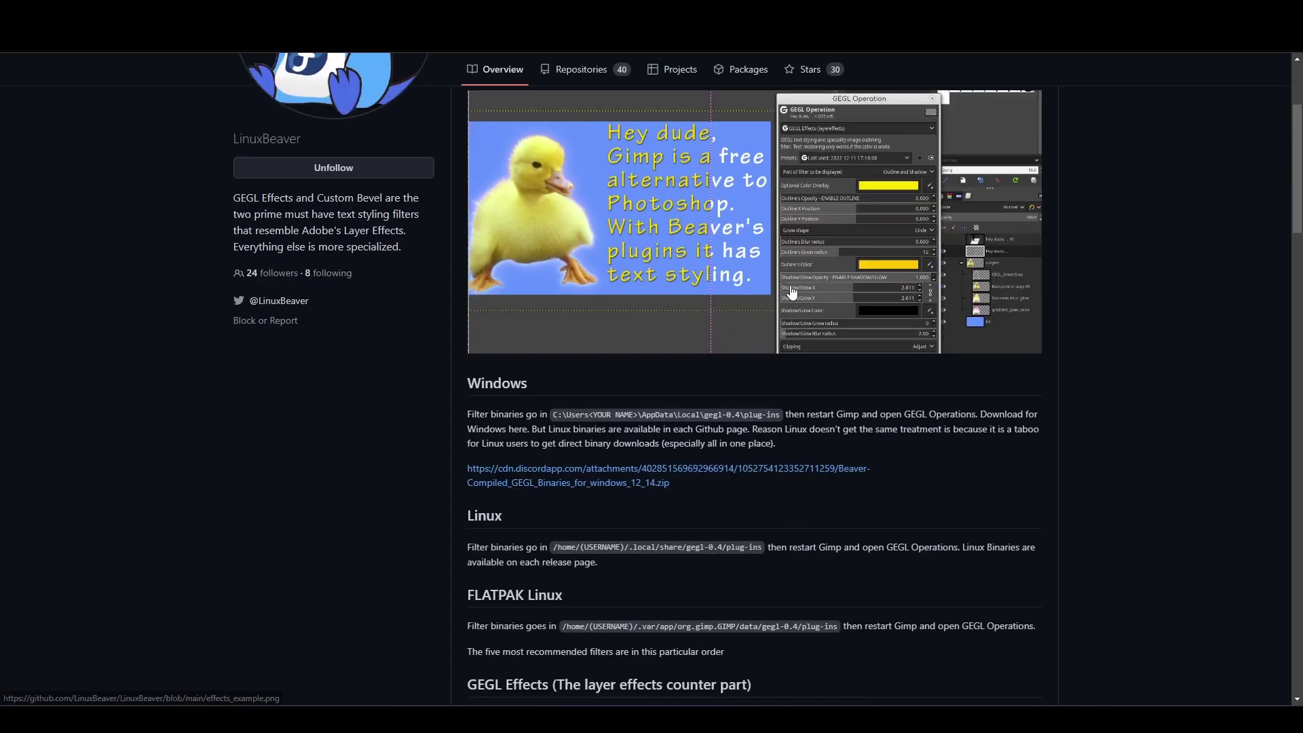
left_click(630, 484)
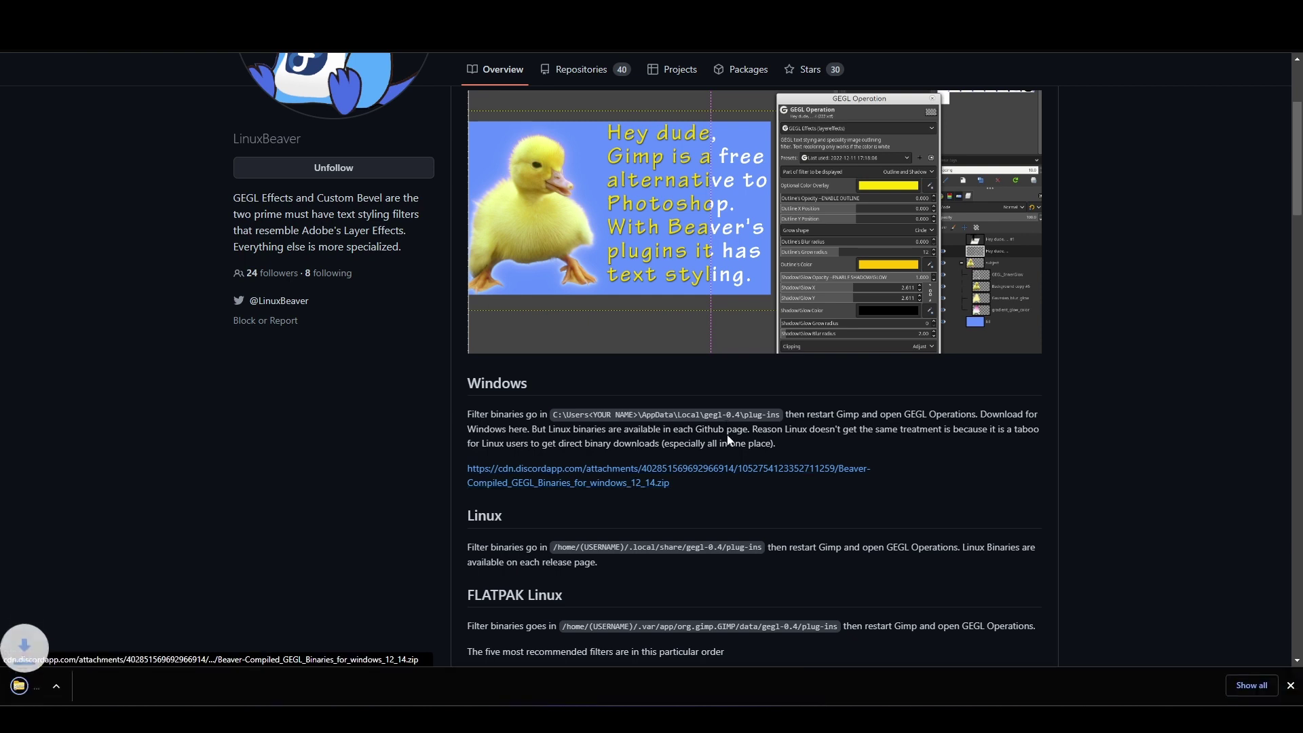
left_click(593, 706)
double_click(657, 298)
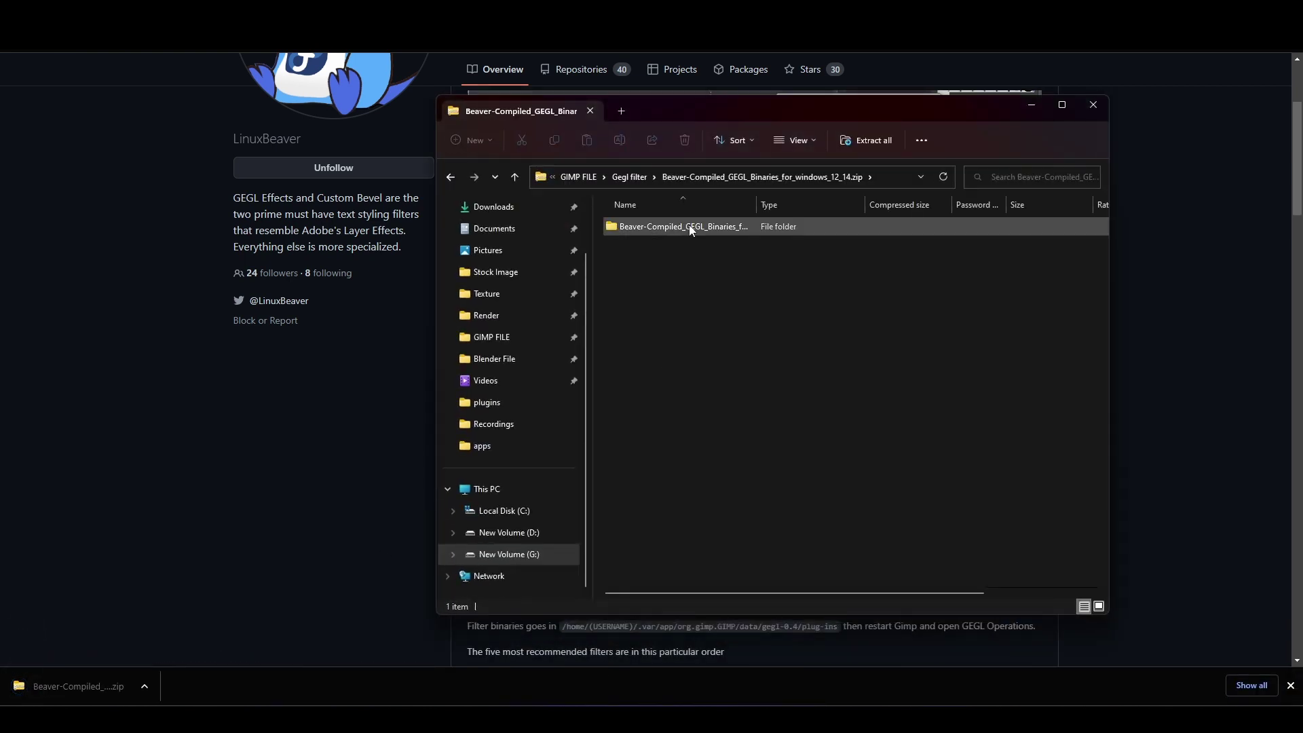
double_click(690, 228)
key("ctrl+a")
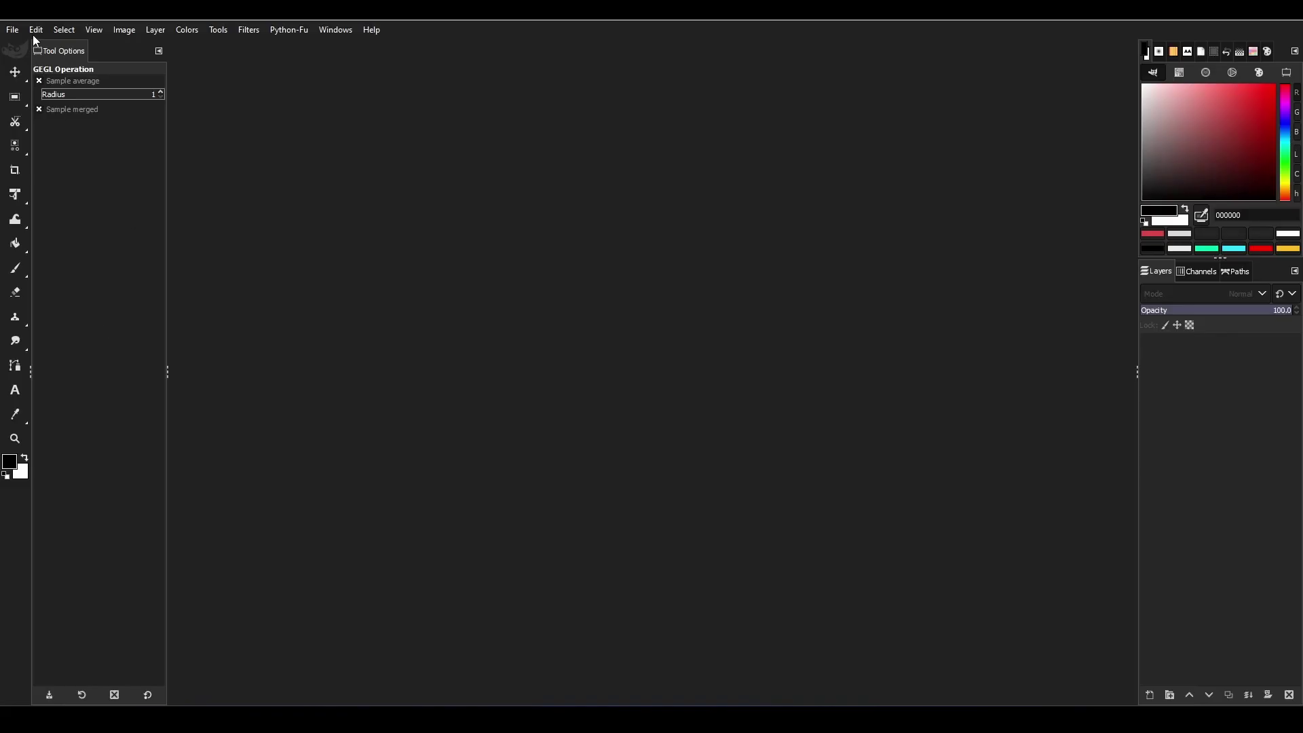
- In GIMP's preferences, select the program's own gimp\2.0\plug-ins folder and show it in the file manager
left_click(35, 33)
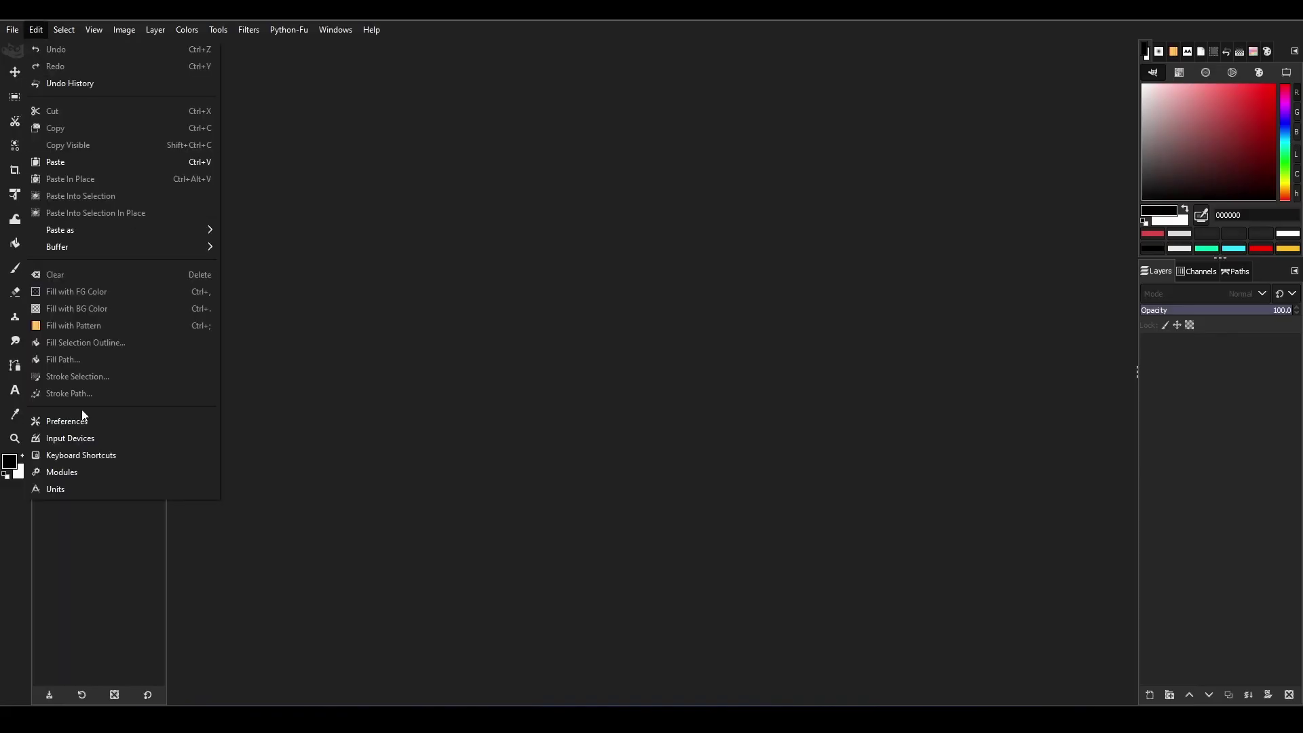
left_click(74, 420)
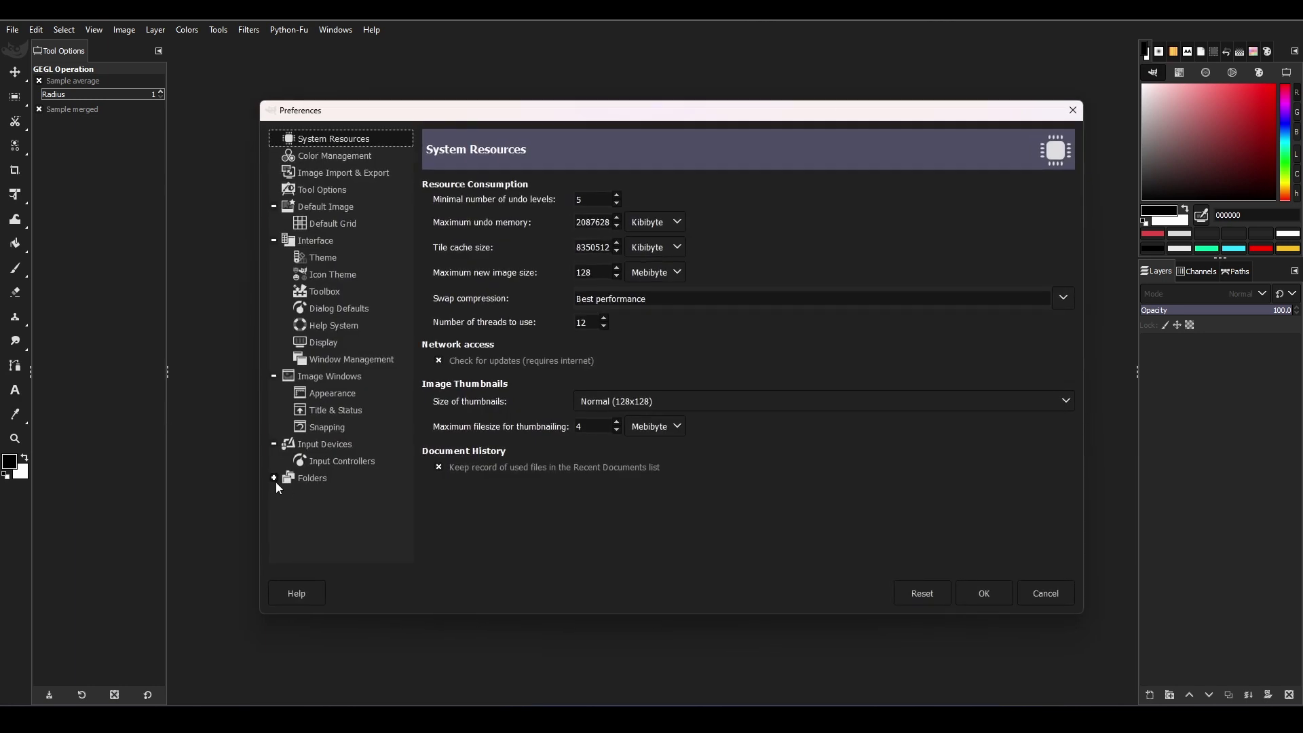
left_click(274, 479)
scroll(303, 466, "down", 3)
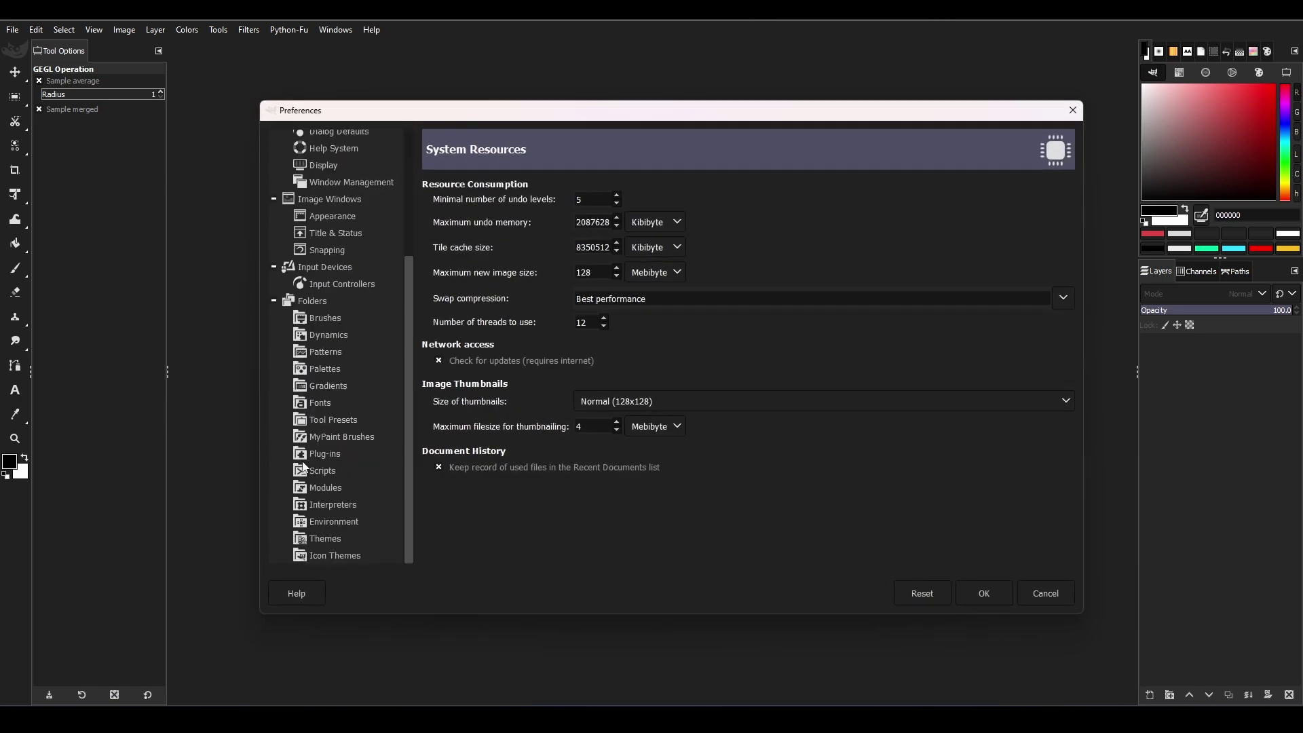
left_click(324, 453)
left_click(625, 294)
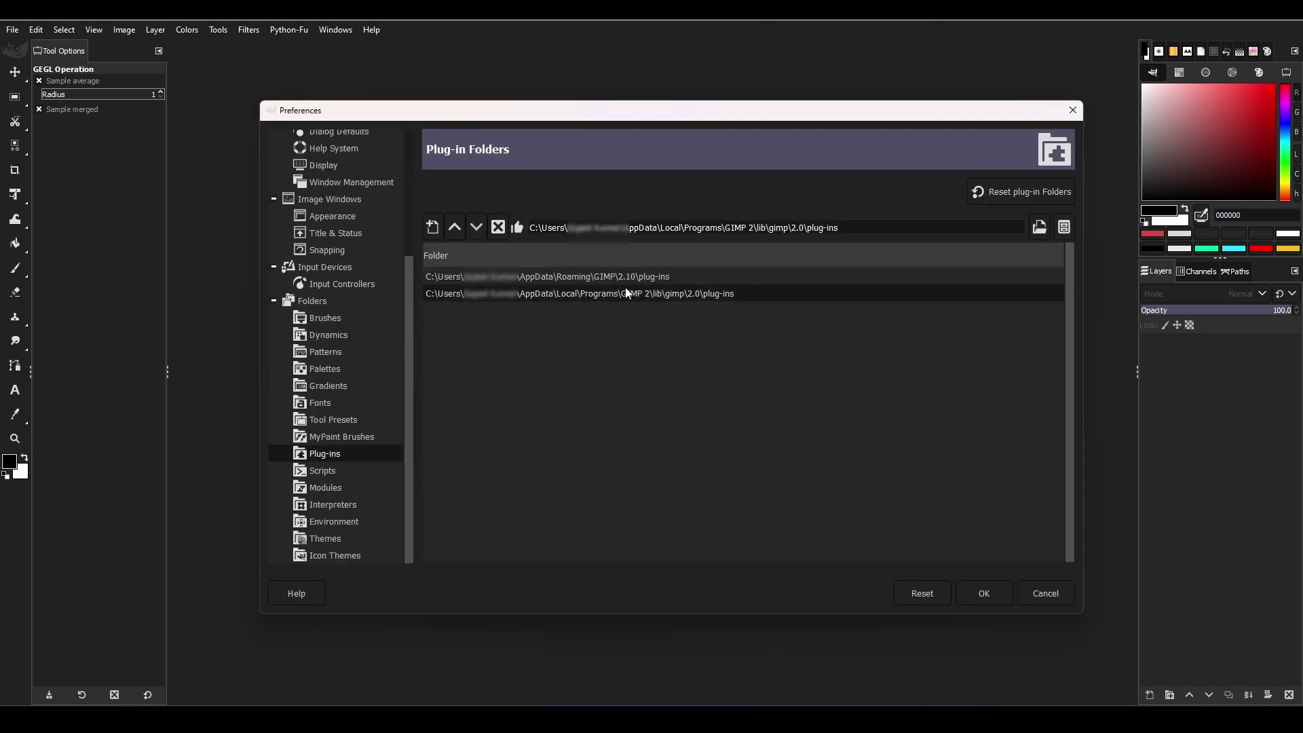
left_click(1064, 227)
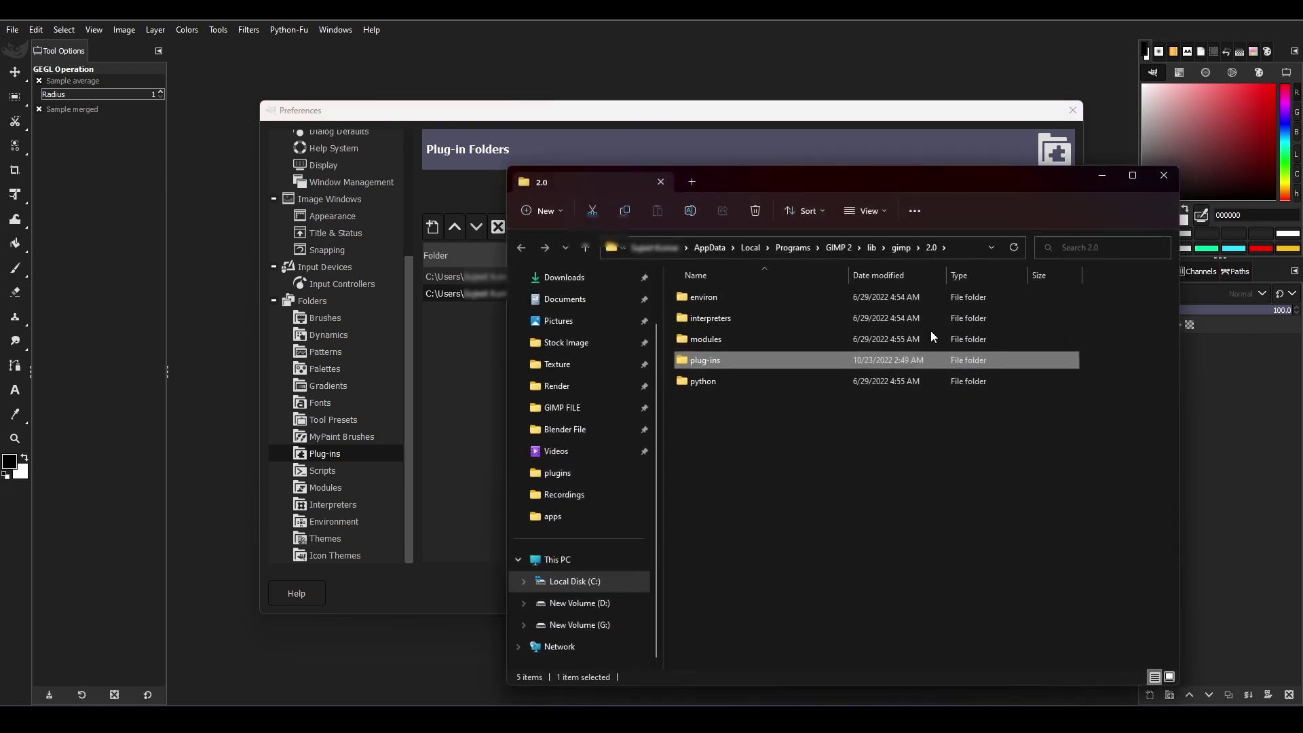
- Go up to GIMP's lib folder and open the gegl-0.4 folder
left_click(586, 247)
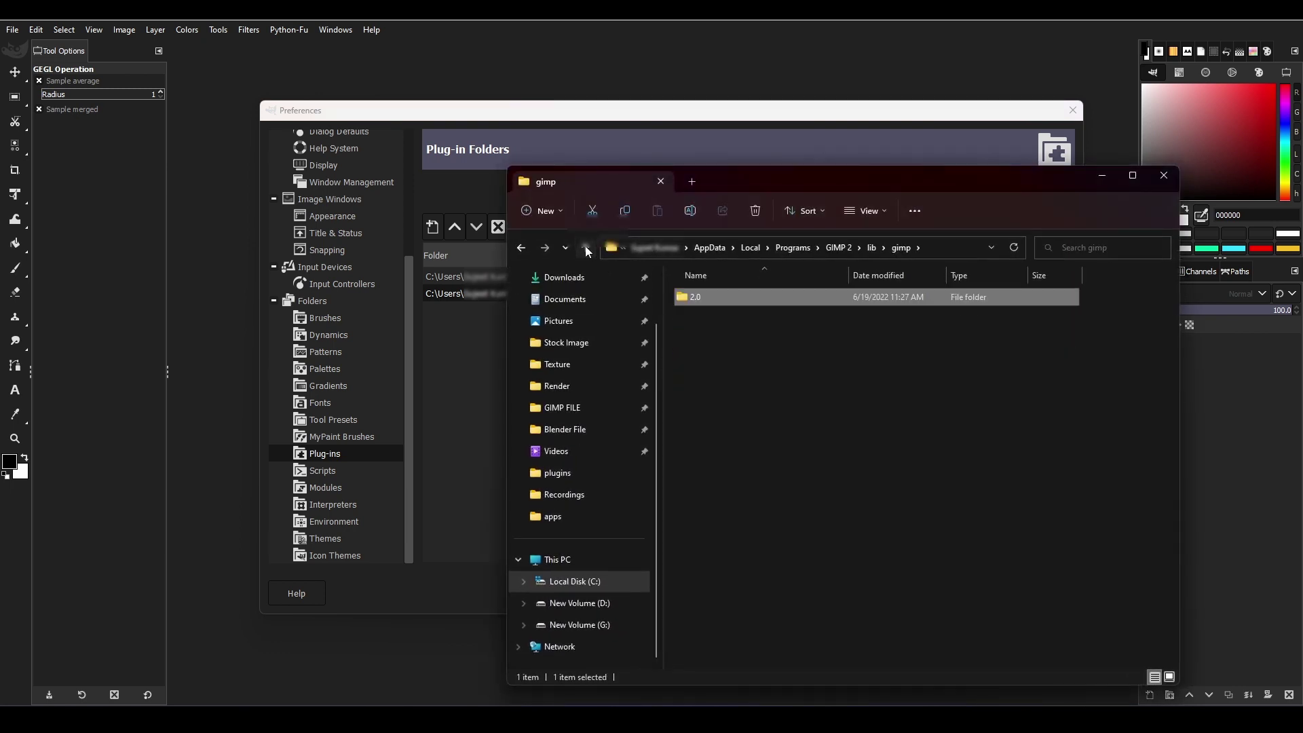
left_click(586, 247)
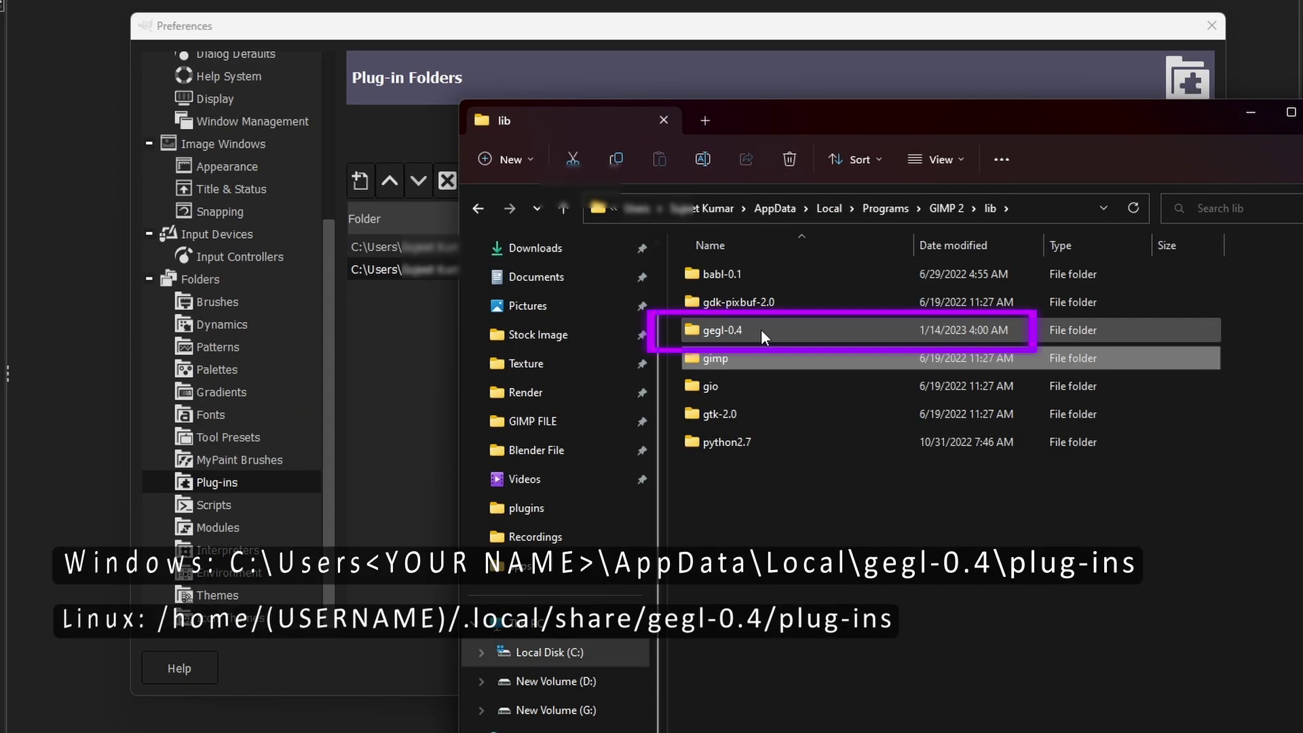
double_click(760, 328)
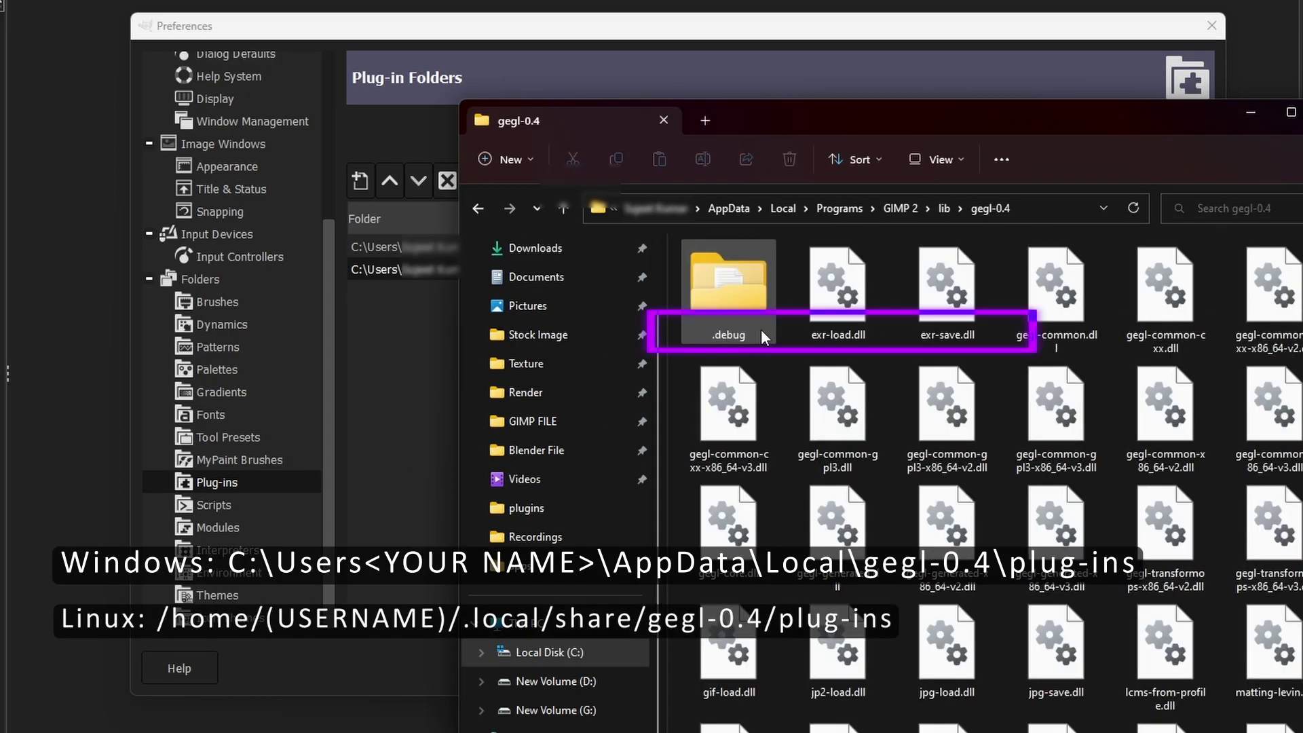
- Create a new folder named "gegl filters" inside the gegl-0.4 folder
right_click(891, 331)
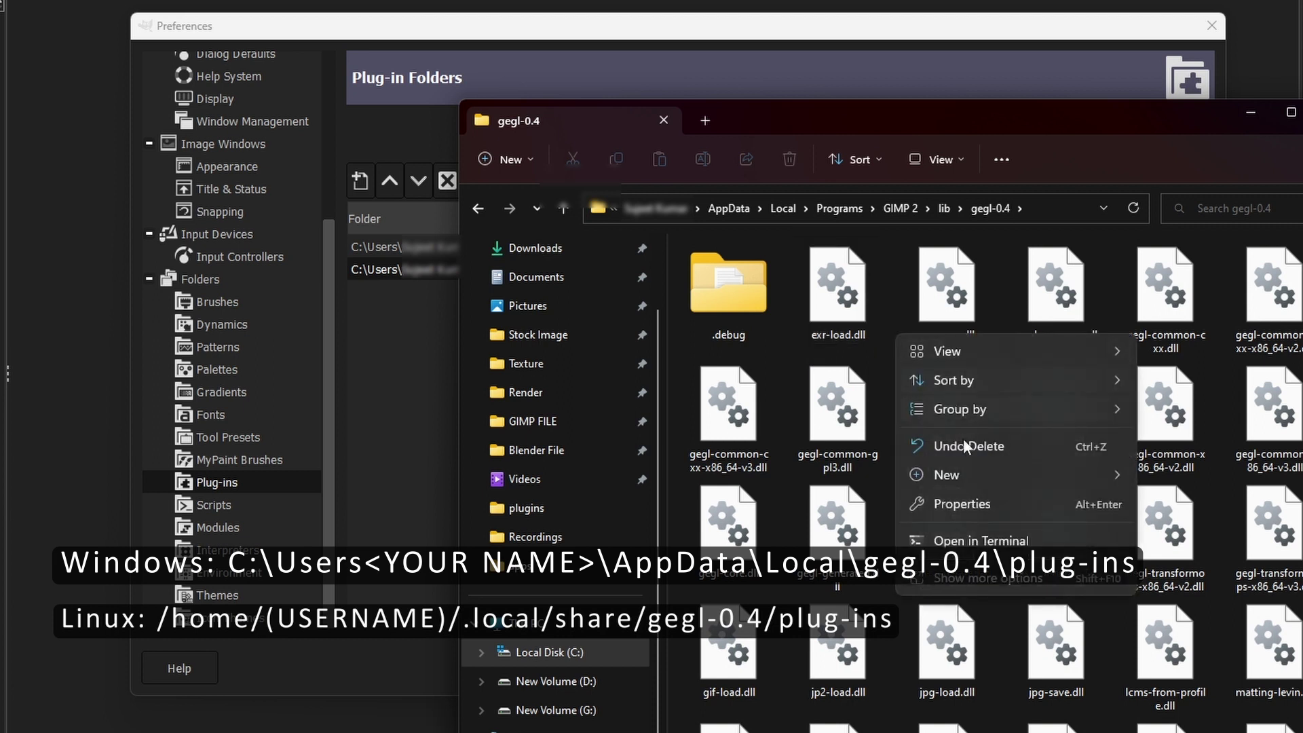
mouse_move(972, 475)
left_click(1175, 479)
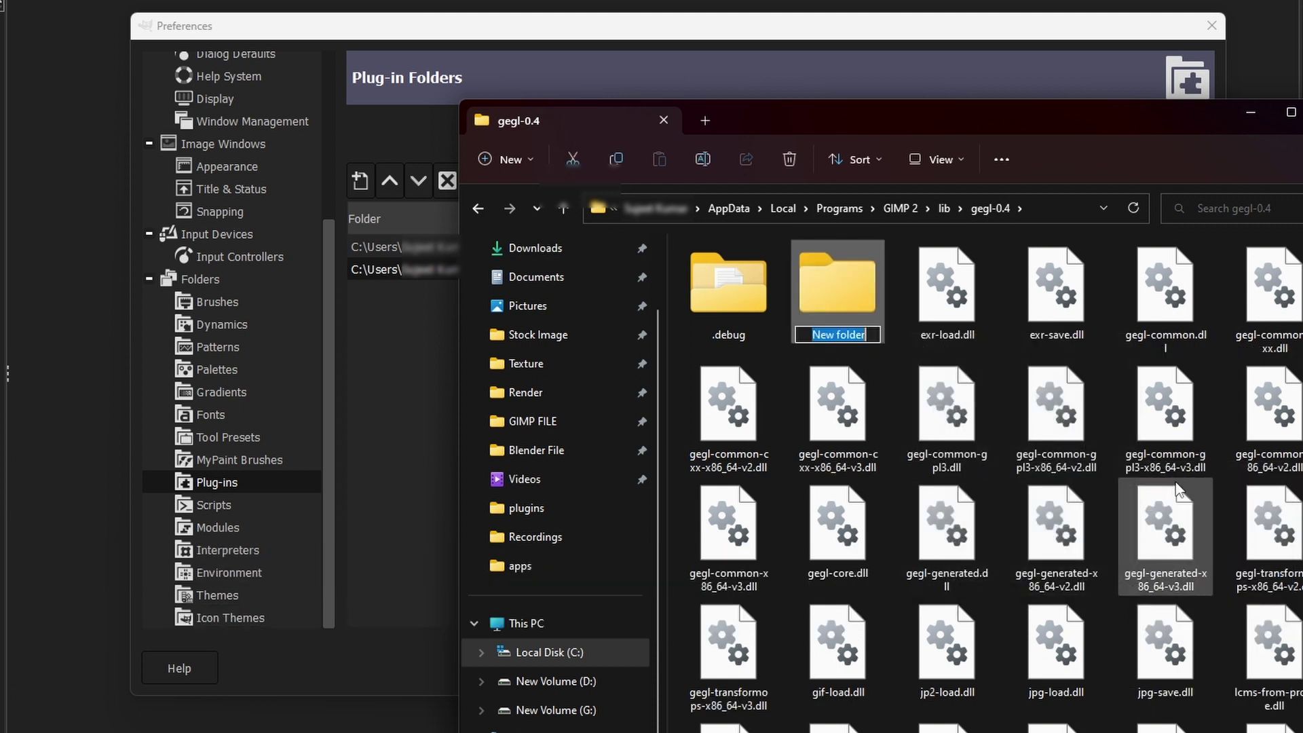
type("gegl fil")
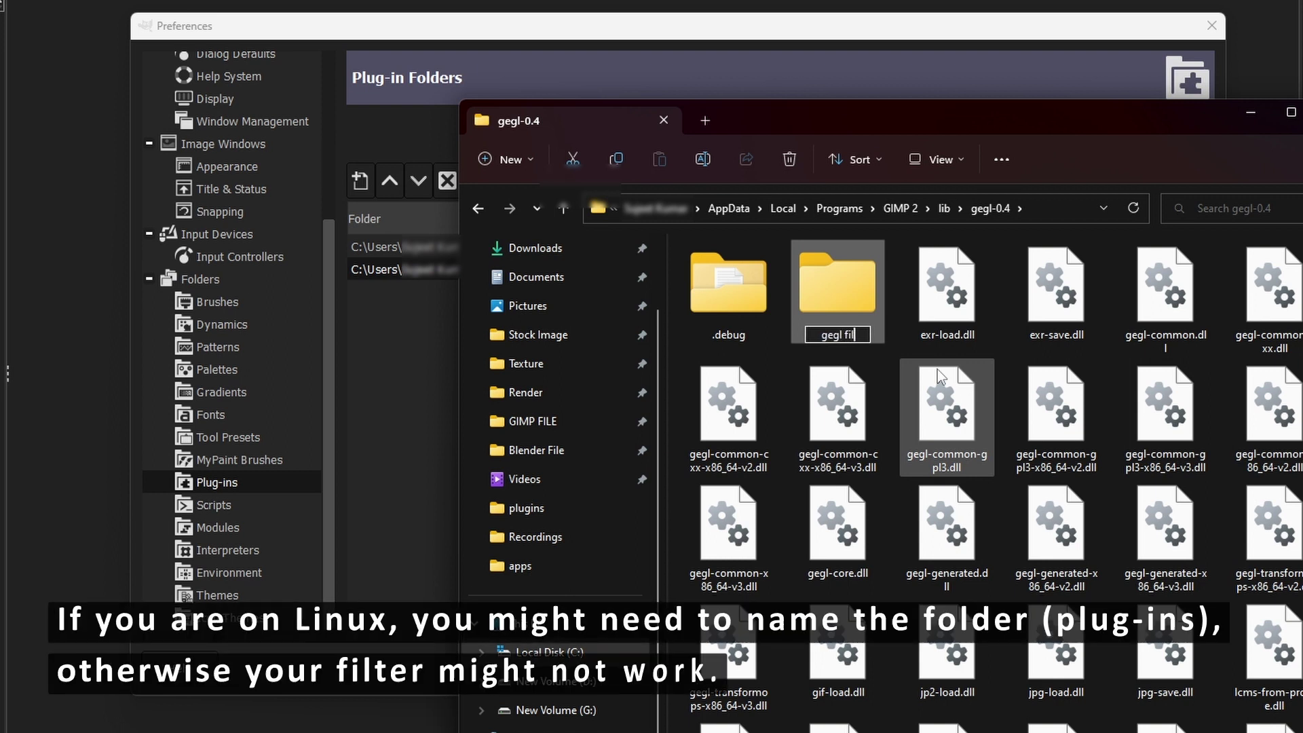
type("ters")
key("Return")
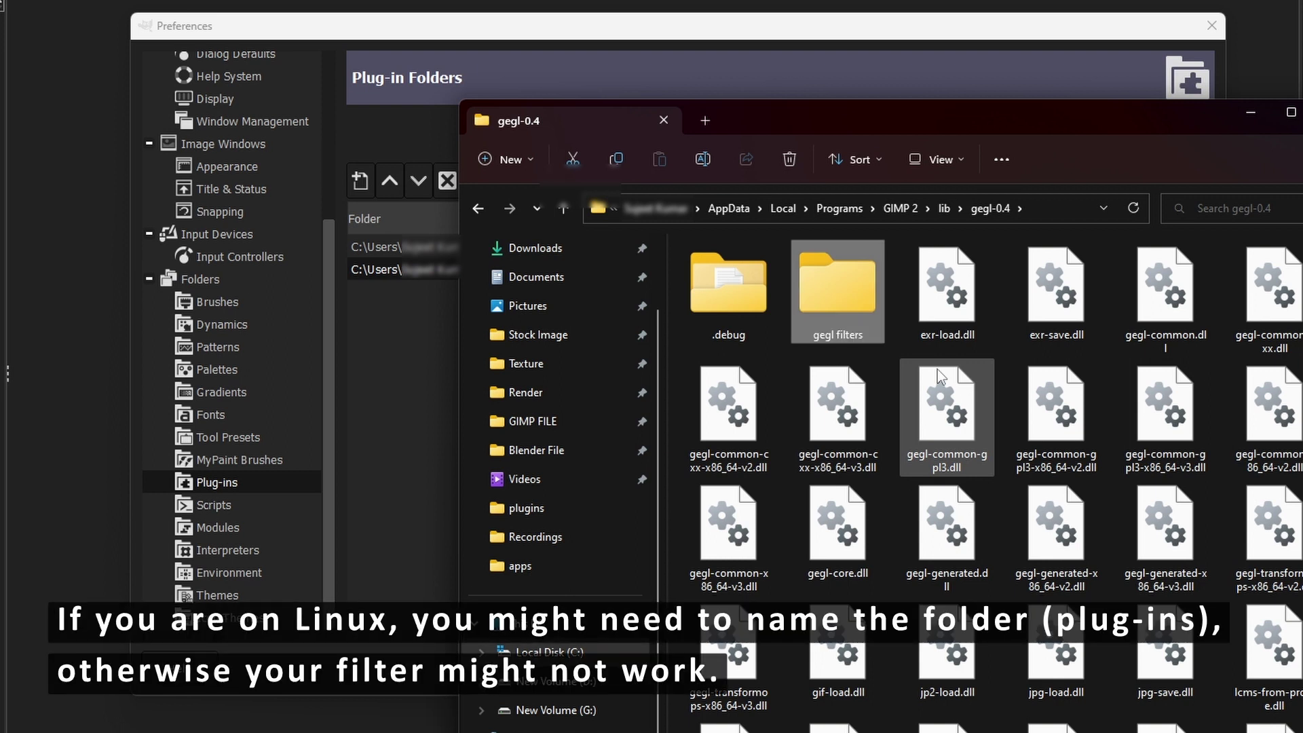
- Paste the copied filter files into the "gegl filters" folder
double_click(819, 303)
right_click(787, 369)
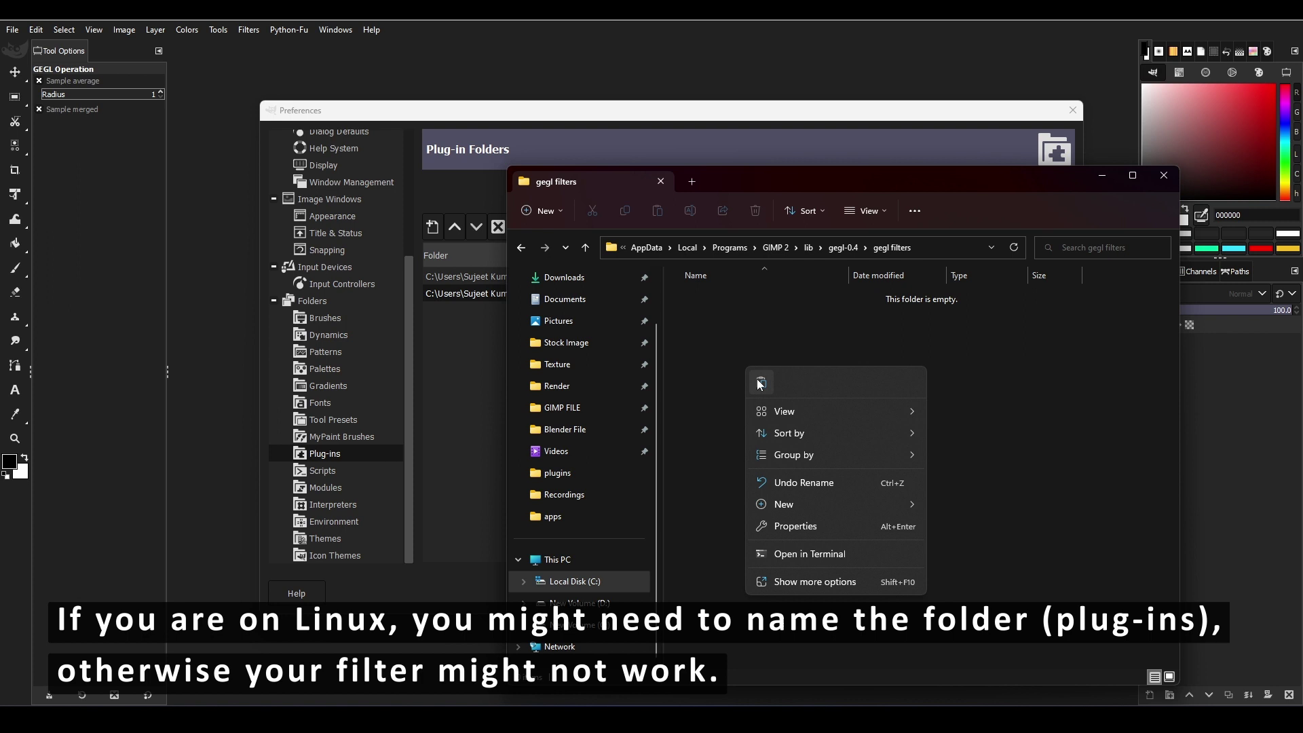
left_click(759, 384)
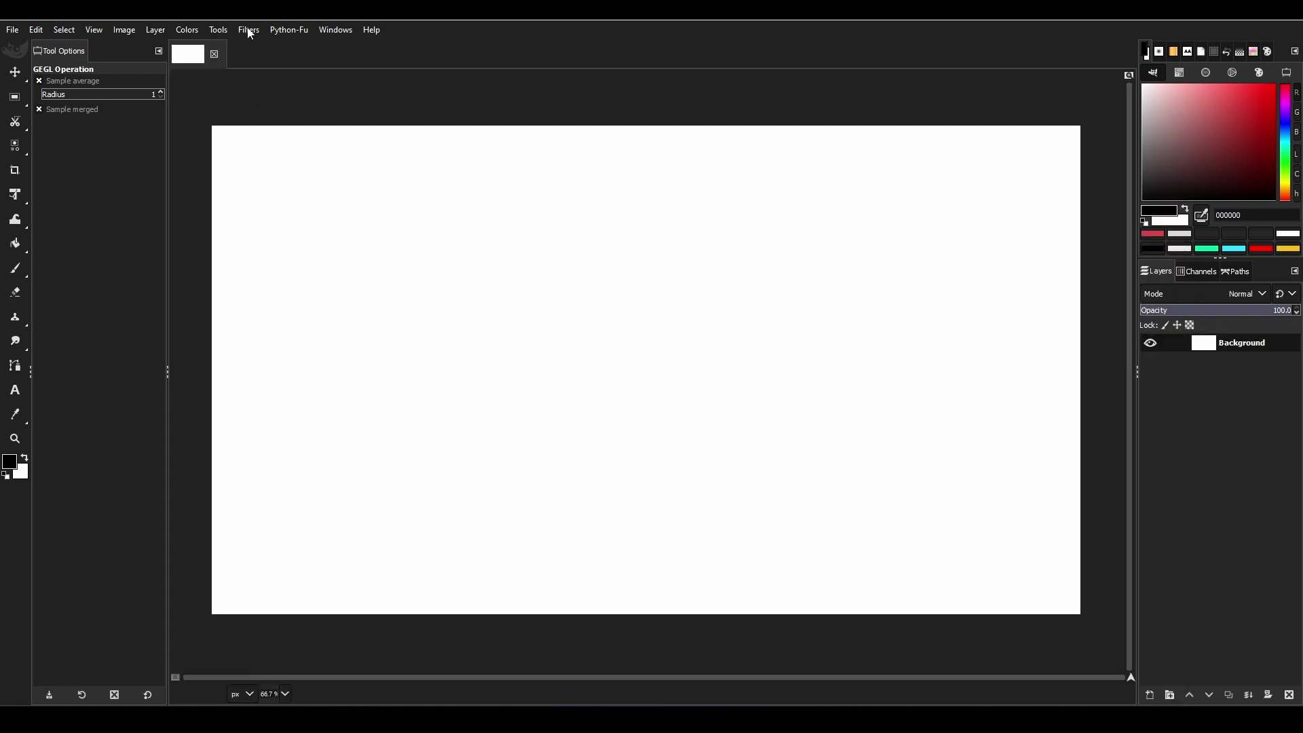
- Start GEGL Operation on the blank white image in GIMP and show its list of operations
left_click(219, 29)
left_click(267, 136)
left_click(973, 146)
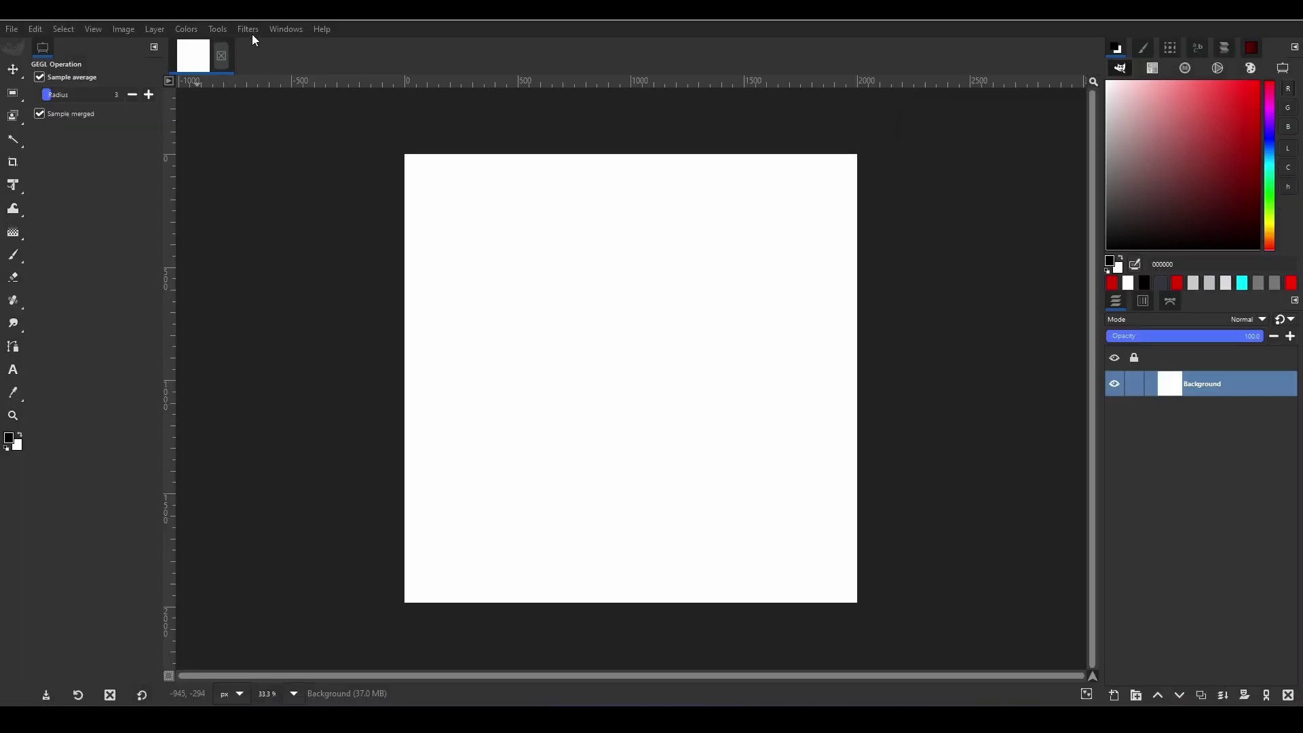
- In the other GIMP version, start GEGL Operation from the generic filters and show the available operations
left_click(248, 30)
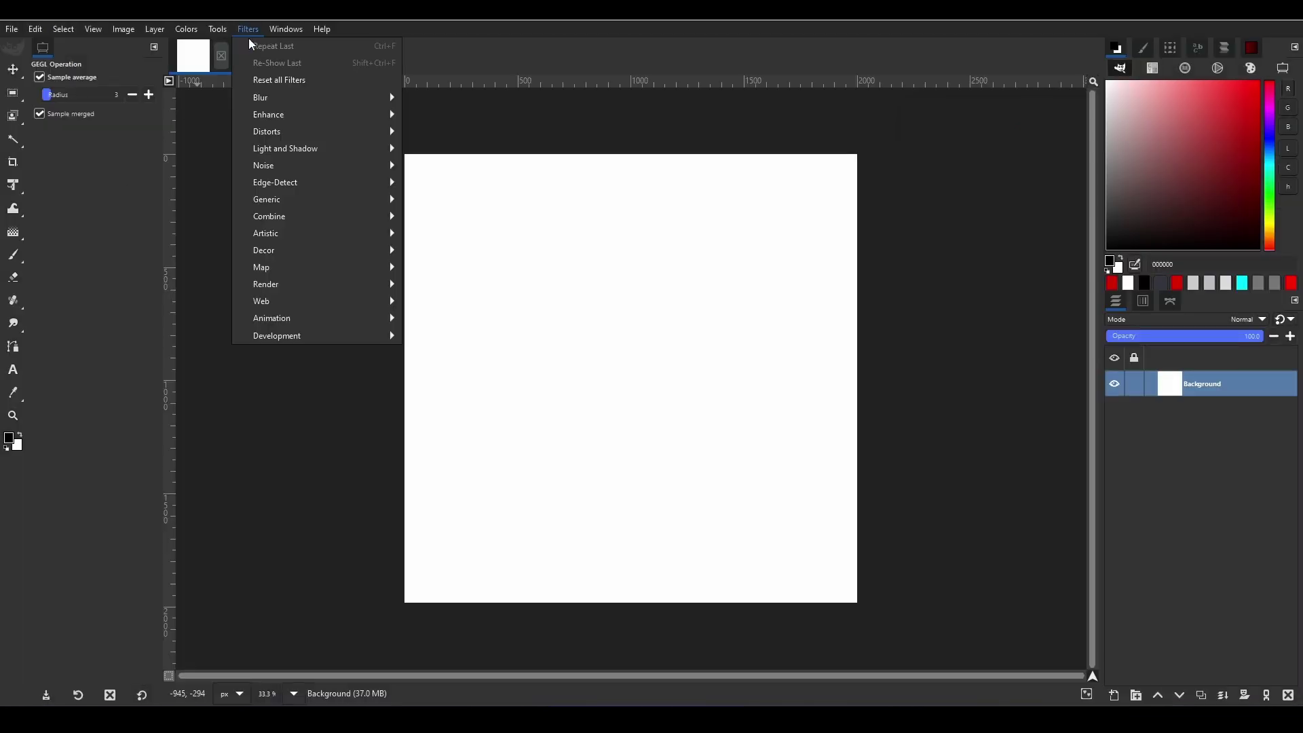
mouse_move(292, 203)
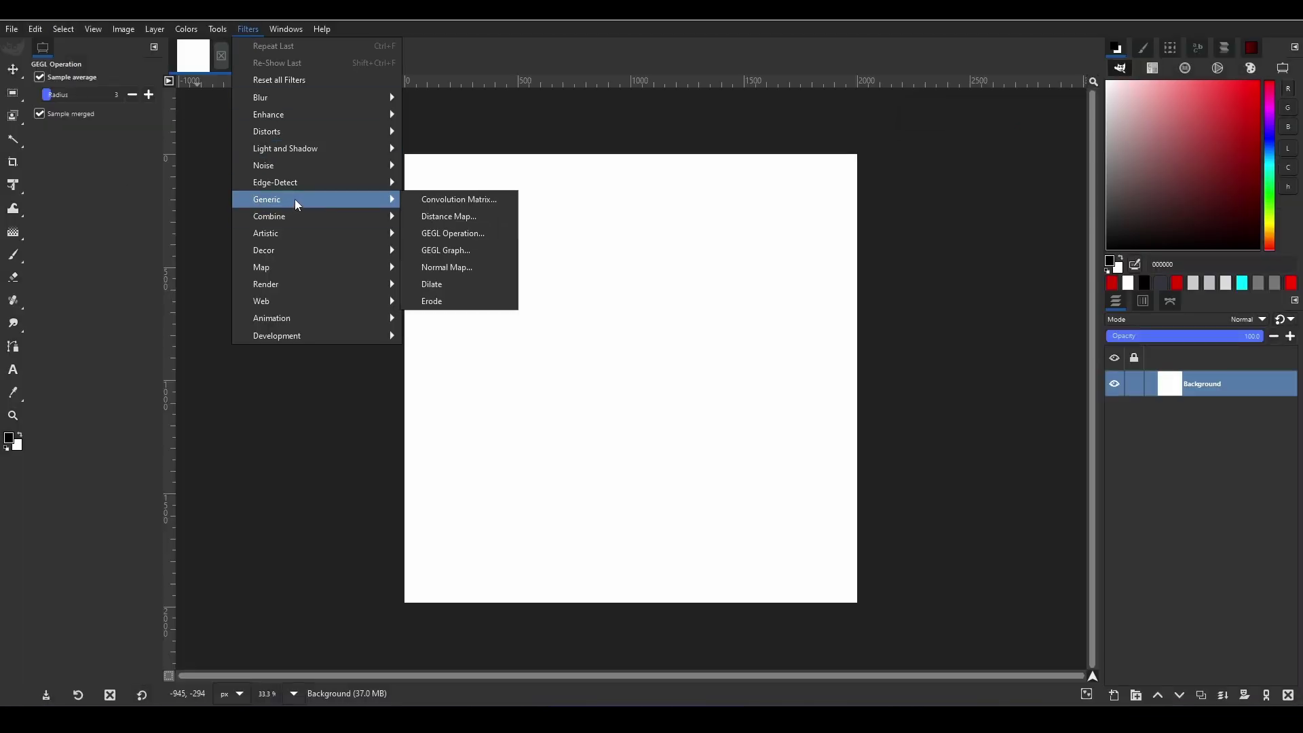
left_click(475, 232)
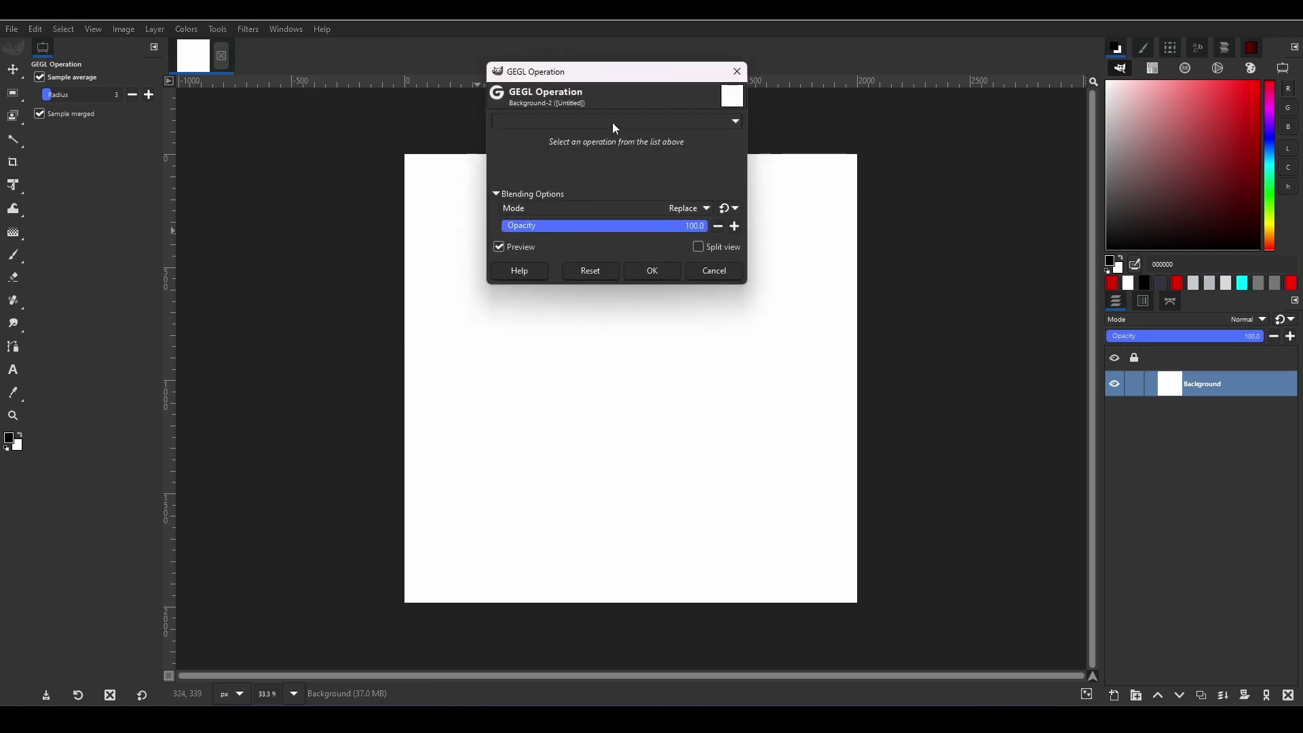
left_click(613, 127)
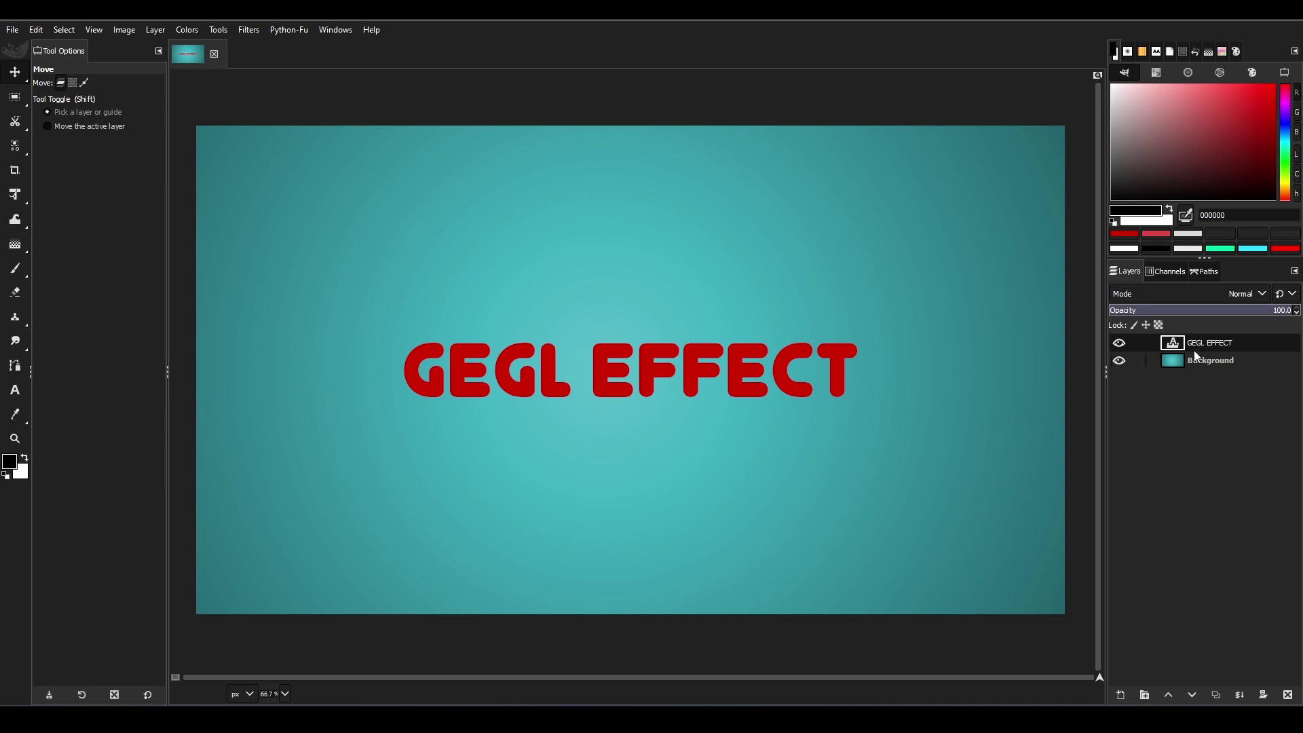
- Start GEGL Operation on the GEGL EFFECT text layer, choose GEGL Effects (layereffects), and move the dialog clear of the text
left_click(218, 29)
left_click(268, 133)
left_click_drag(1023, 97, 471, 100)
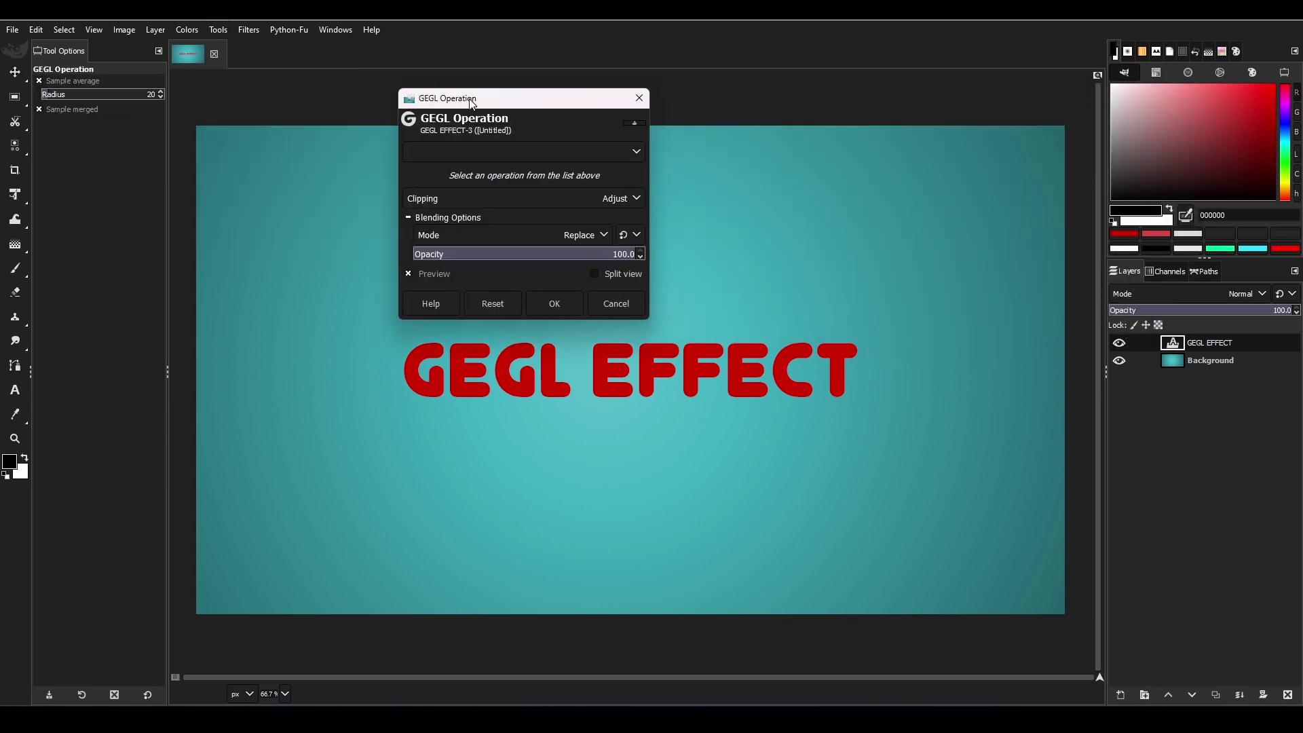
left_click(511, 154)
left_click(530, 623)
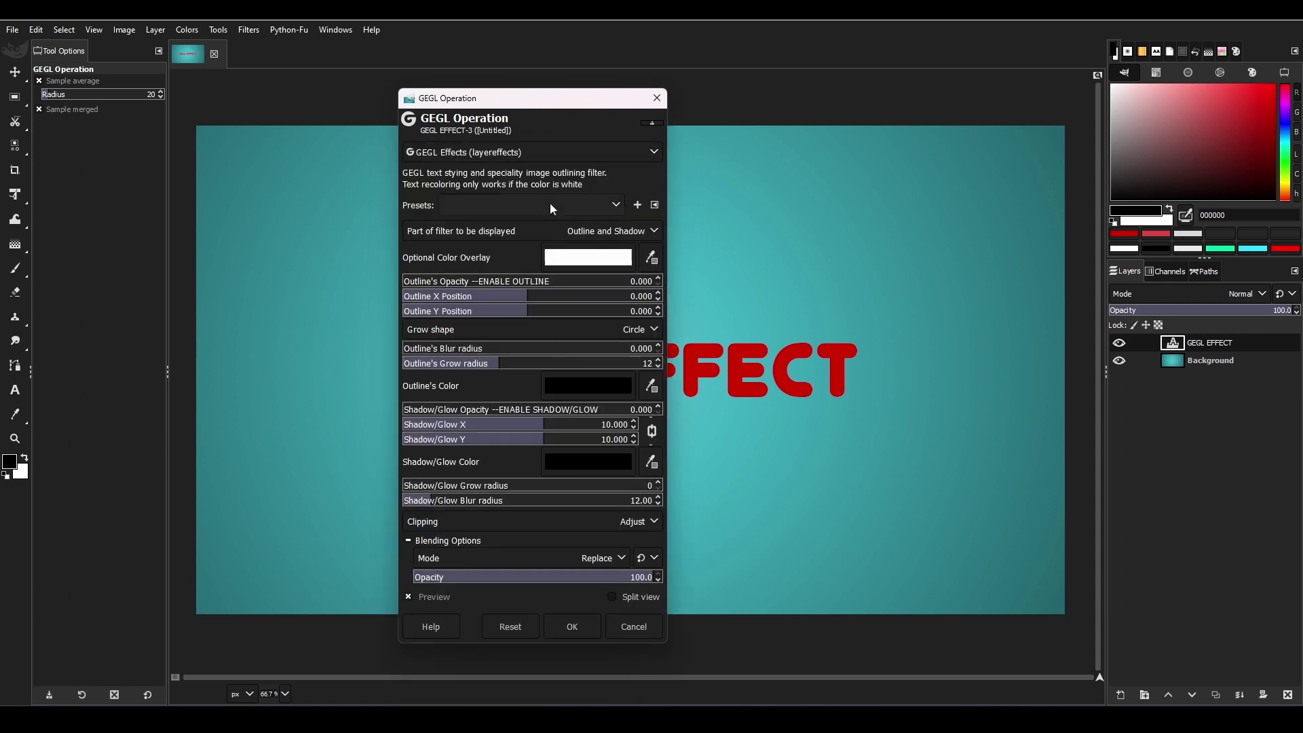
left_click_drag(508, 104, 1018, 132)
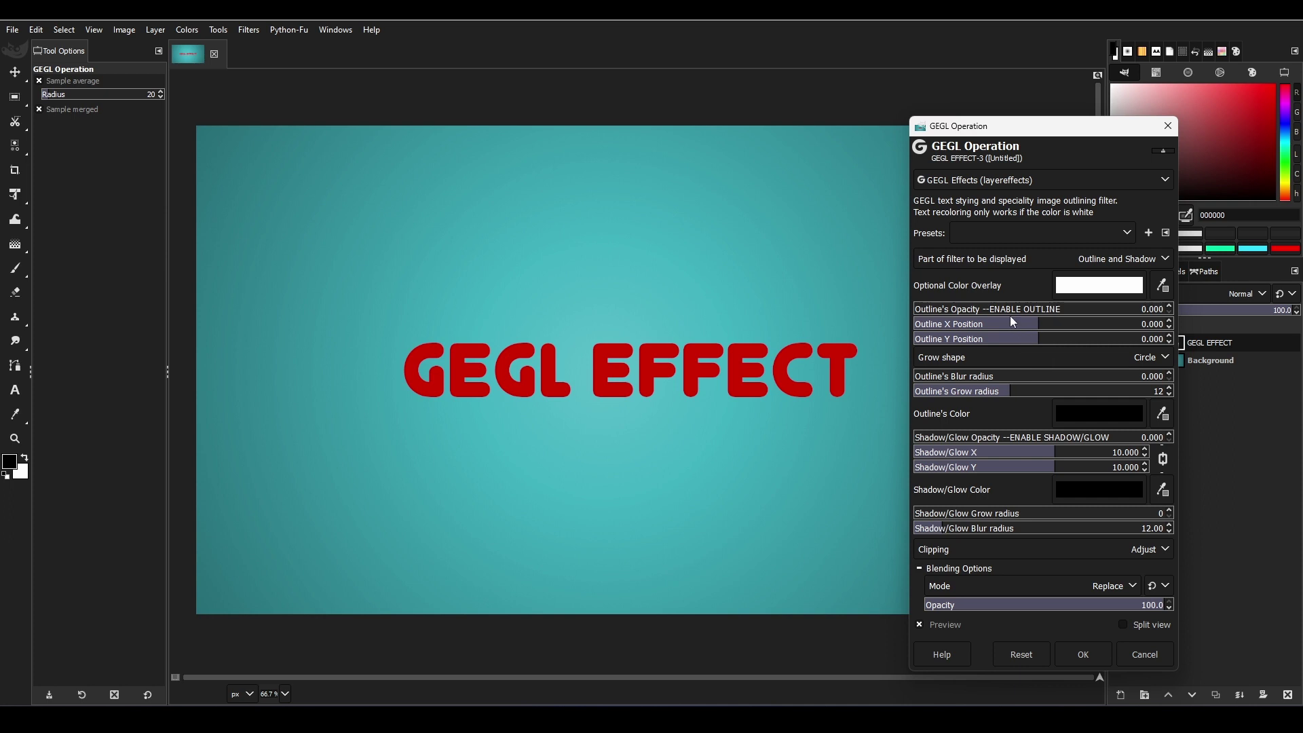
- Set the outline opacity and the shadow/glow opacity to 1.000, with outline blur radius 0.000 and a white outline colour
left_click_drag(1043, 307, 1283, 308)
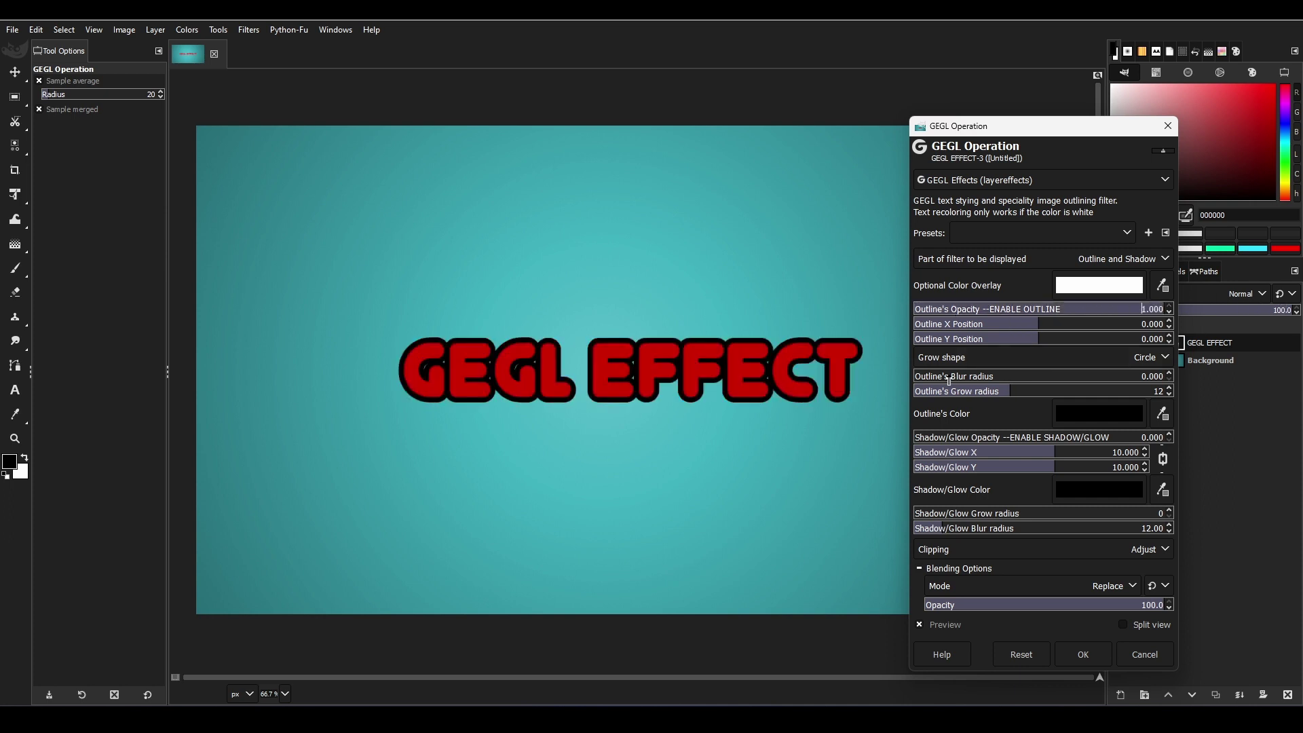
left_click_drag(948, 381, 762, 386)
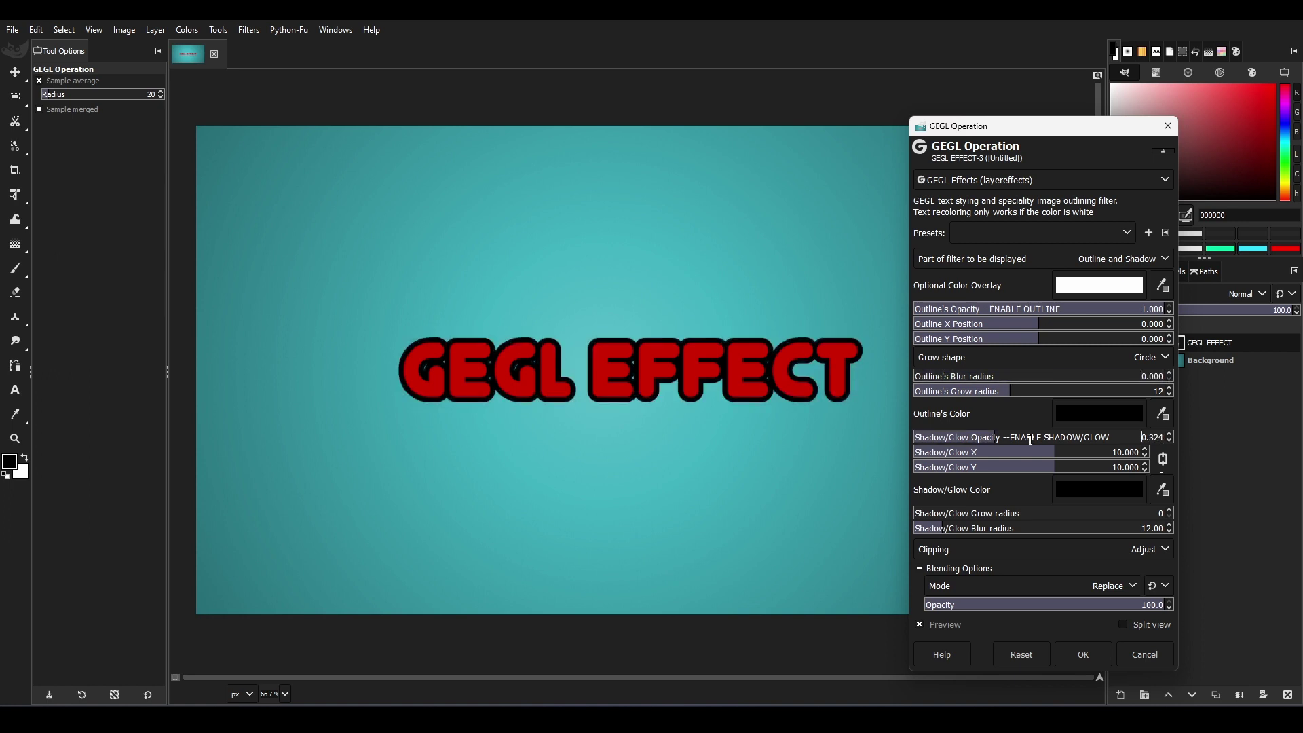
left_click_drag(1030, 439, 1273, 440)
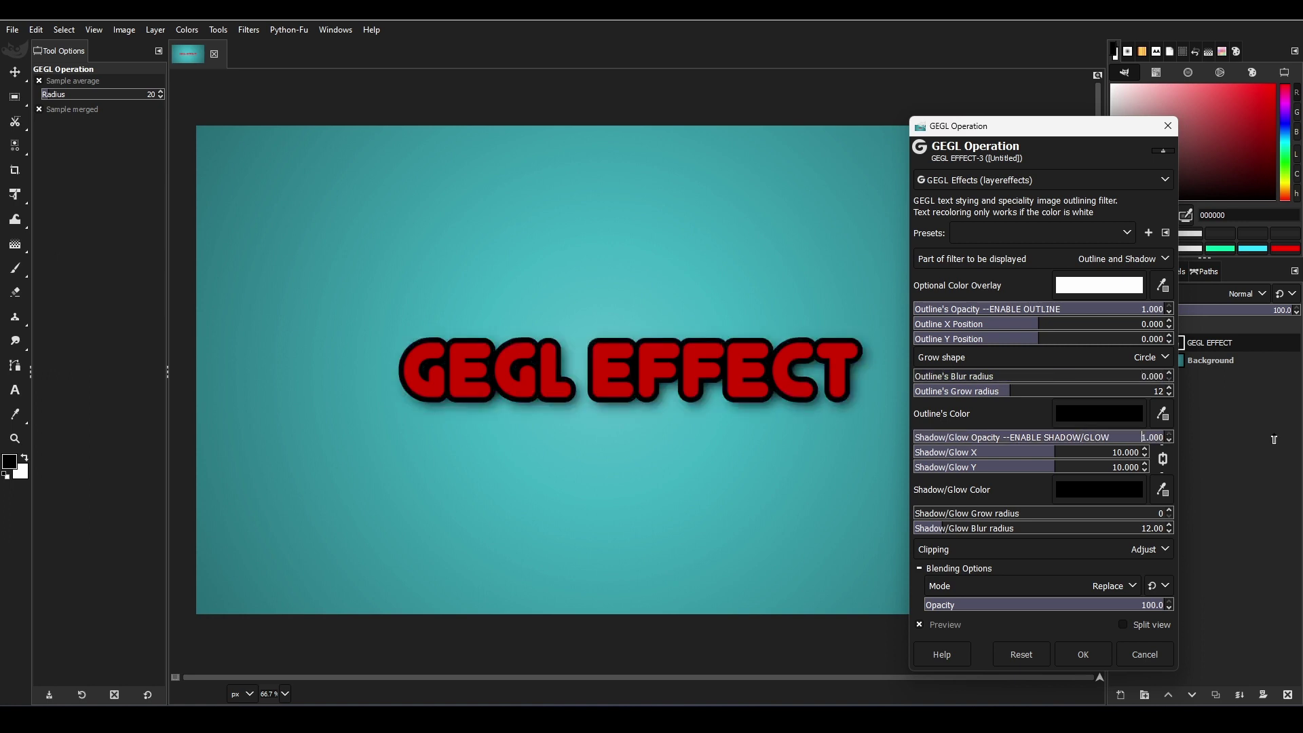
left_click(1108, 415)
left_click(1079, 315)
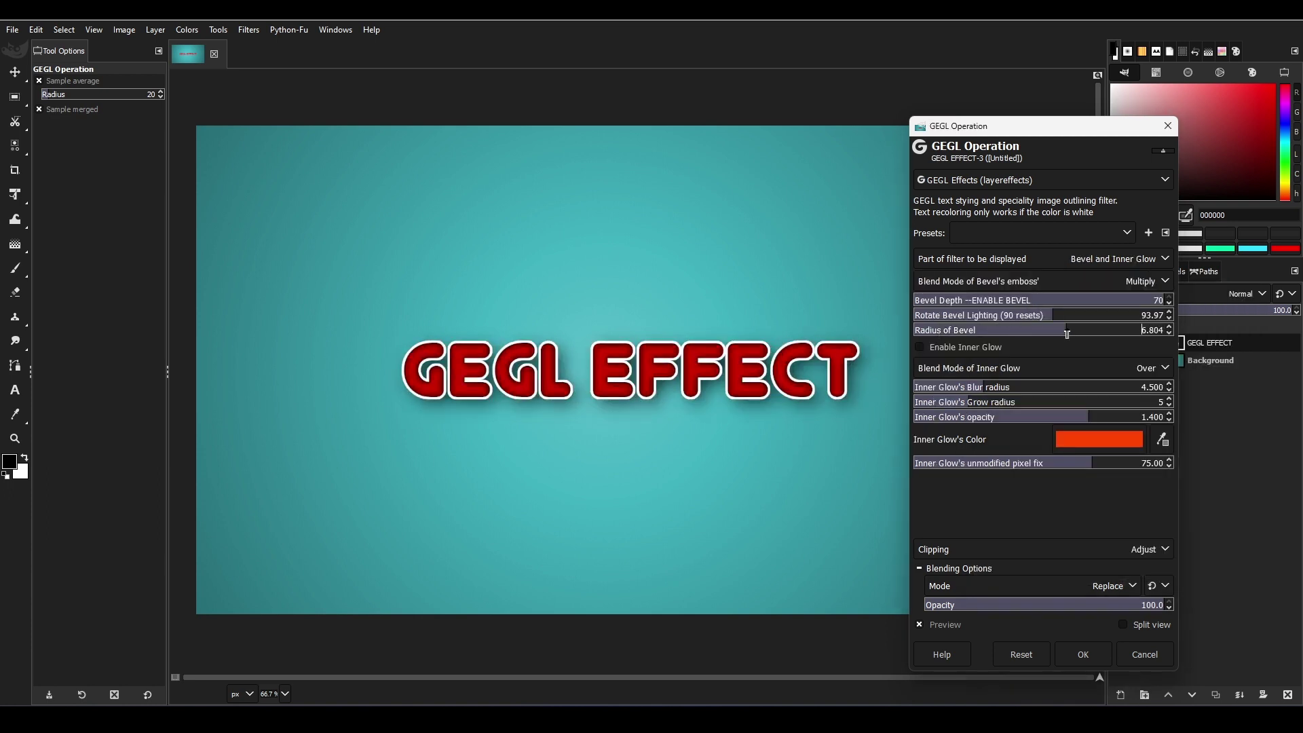
- Set the bevel's lighting rotation to 57.65, its depth to 30 and its emboss blend mode to GrainMerge
mouse_move(1048, 319)
left_mouse_down()
mouse_move(922, 324)
mouse_move(943, 311)
mouse_move(1050, 312)
left_mouse_up()
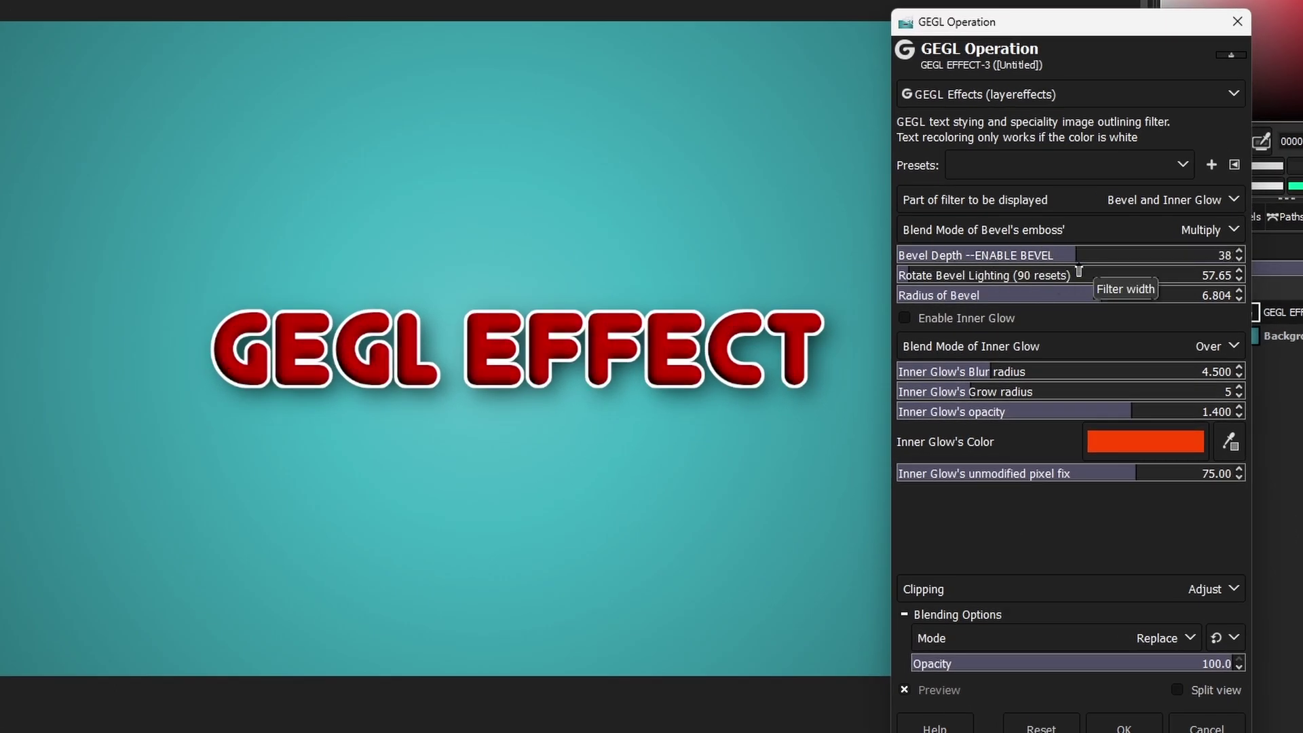
left_click_drag(1079, 271, 1039, 272)
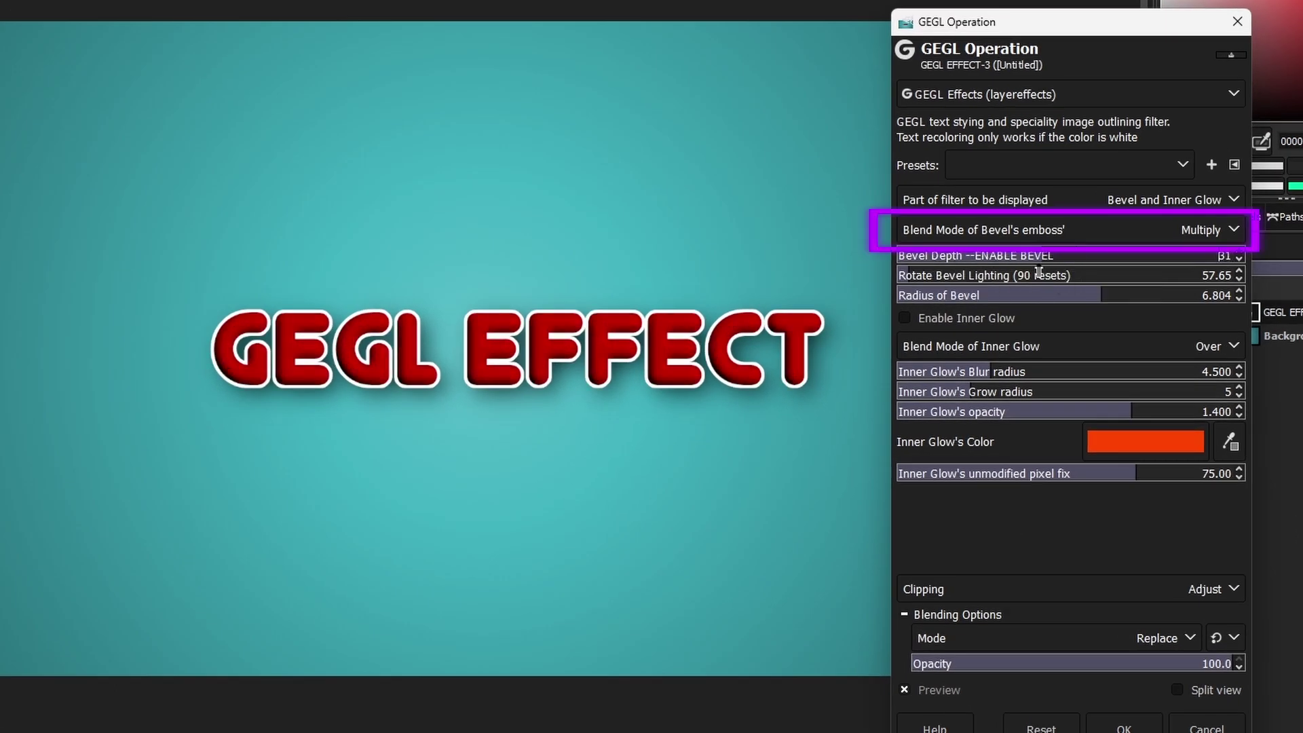
left_click(1224, 232)
left_click(969, 279)
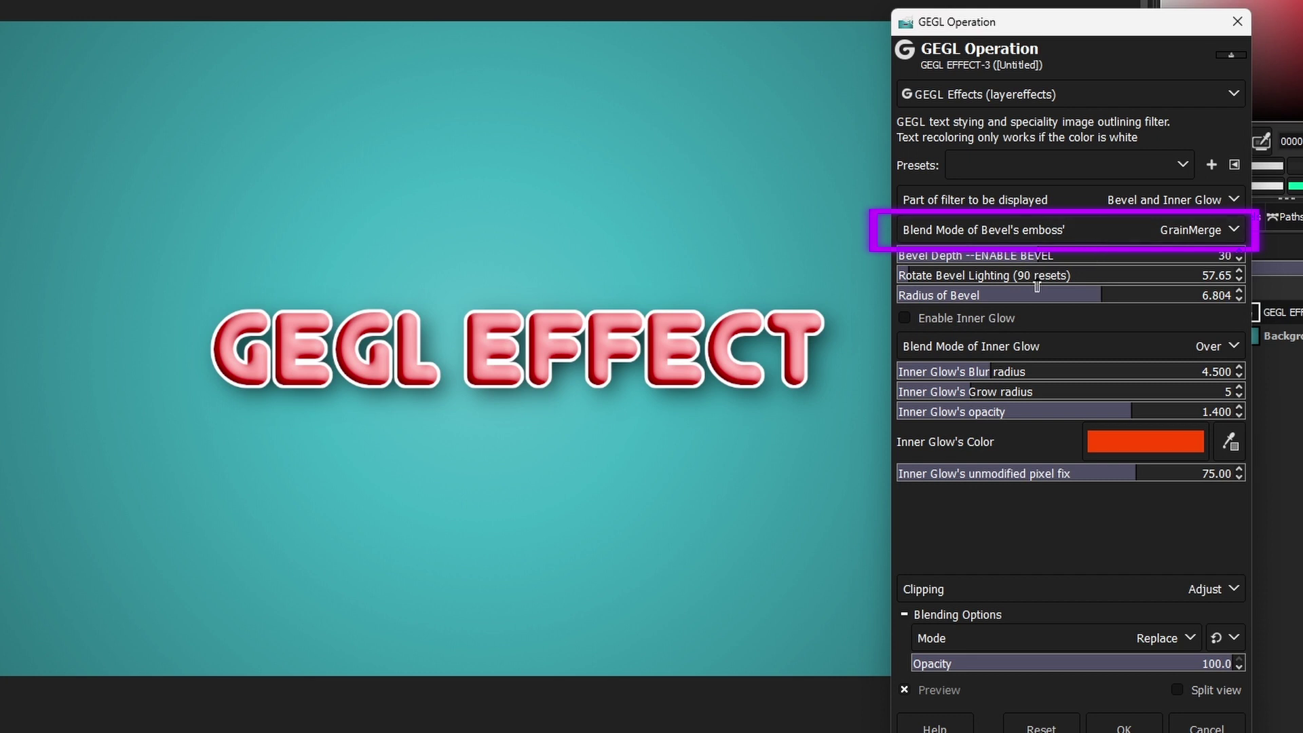
- Try the inner glow on and off again, and set the bevel depth to 55
left_click(978, 317)
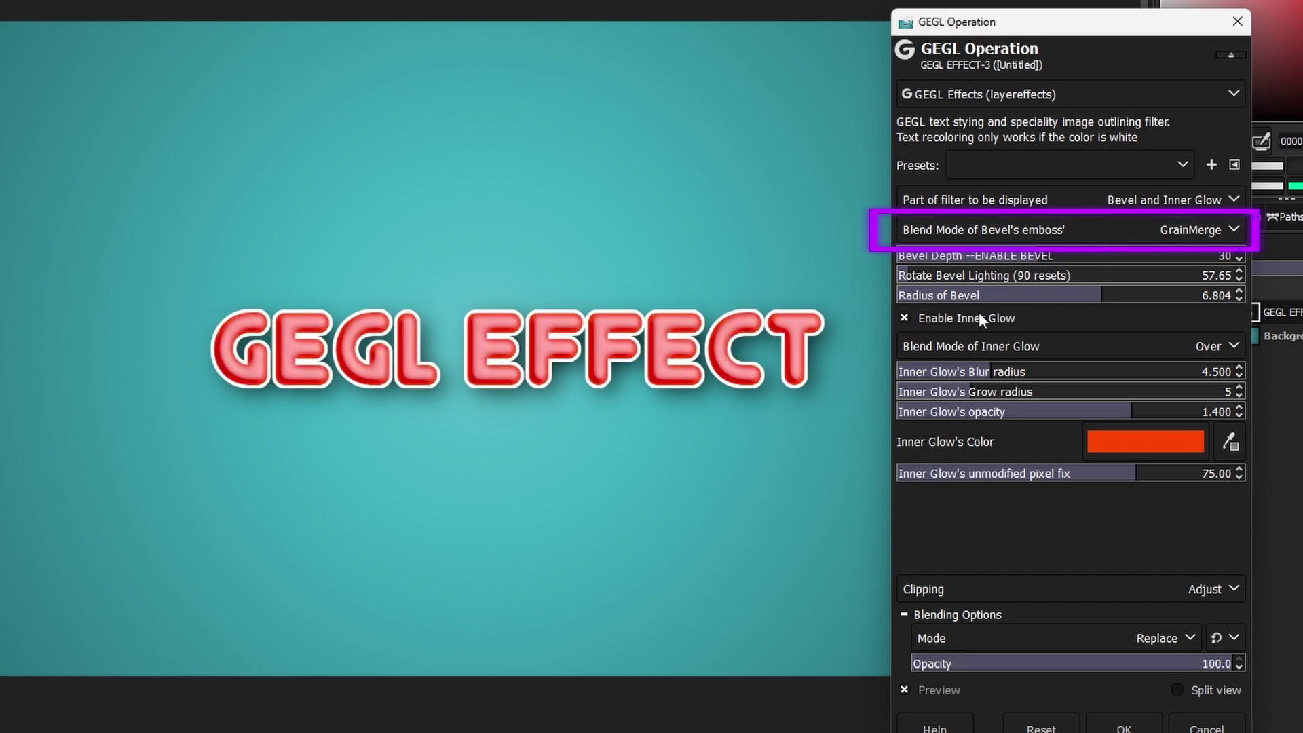
left_click(979, 316)
left_click_drag(1059, 264, 1160, 264)
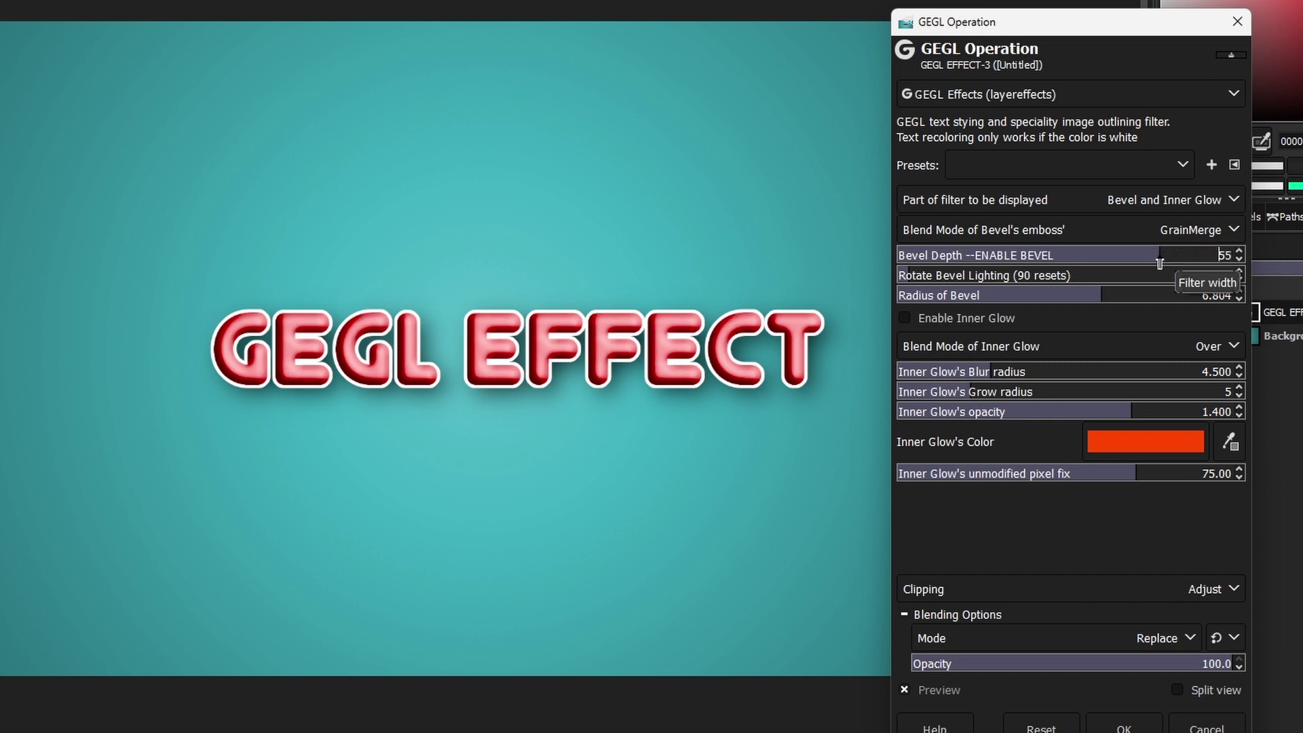
- Try Subtract and GrainExtract as the blend mode of the bevel's emboss on the GEGL EFFECT text
left_click(1168, 228)
left_click(997, 299)
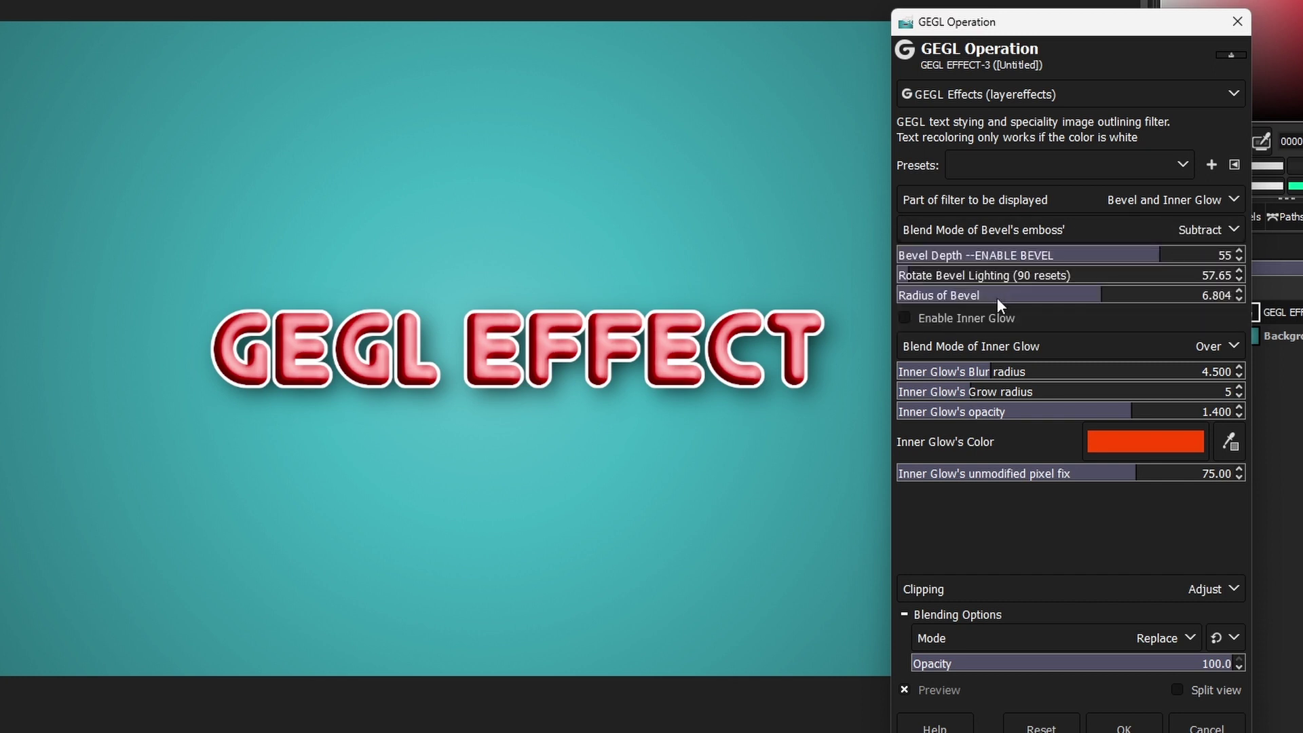
left_click(1123, 221)
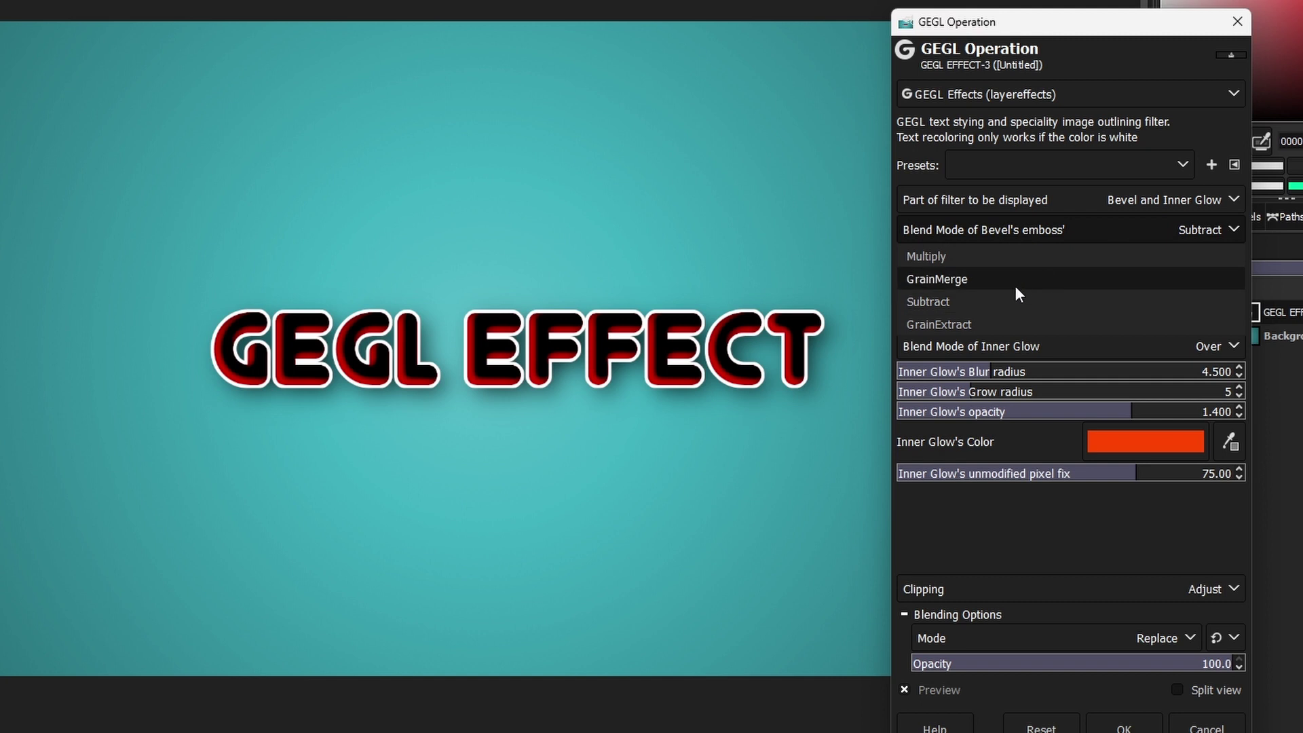
left_click(980, 320)
left_click(1209, 233)
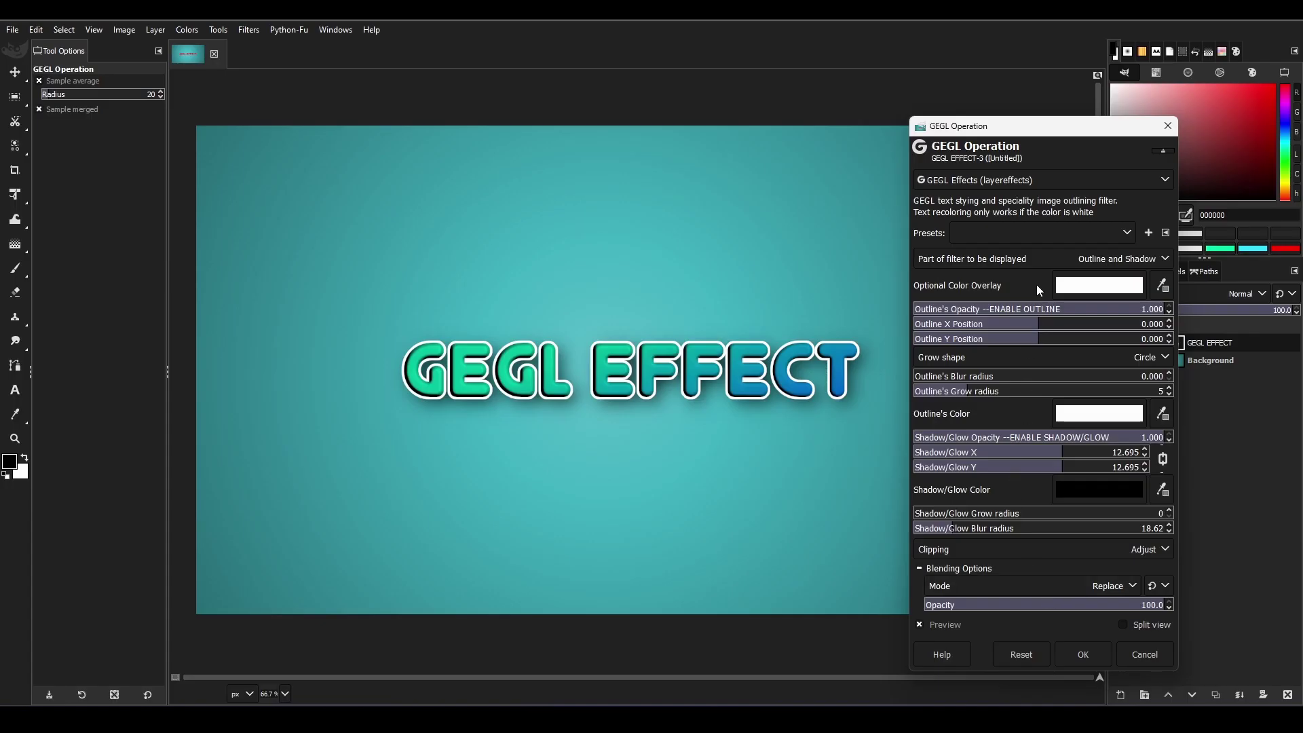
- Display the Image file upload and Gradient part of the filter and disable the gradient
left_click(1066, 257)
left_click(977, 331)
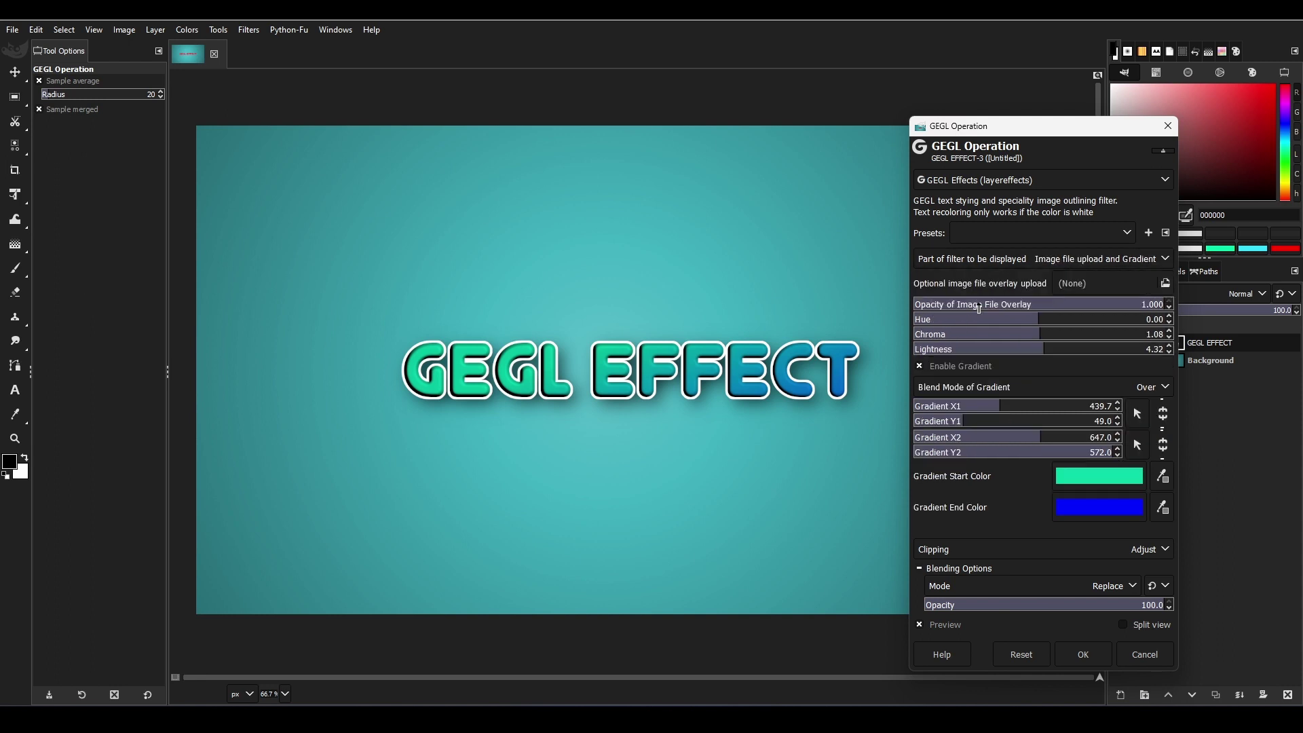
left_click(920, 366)
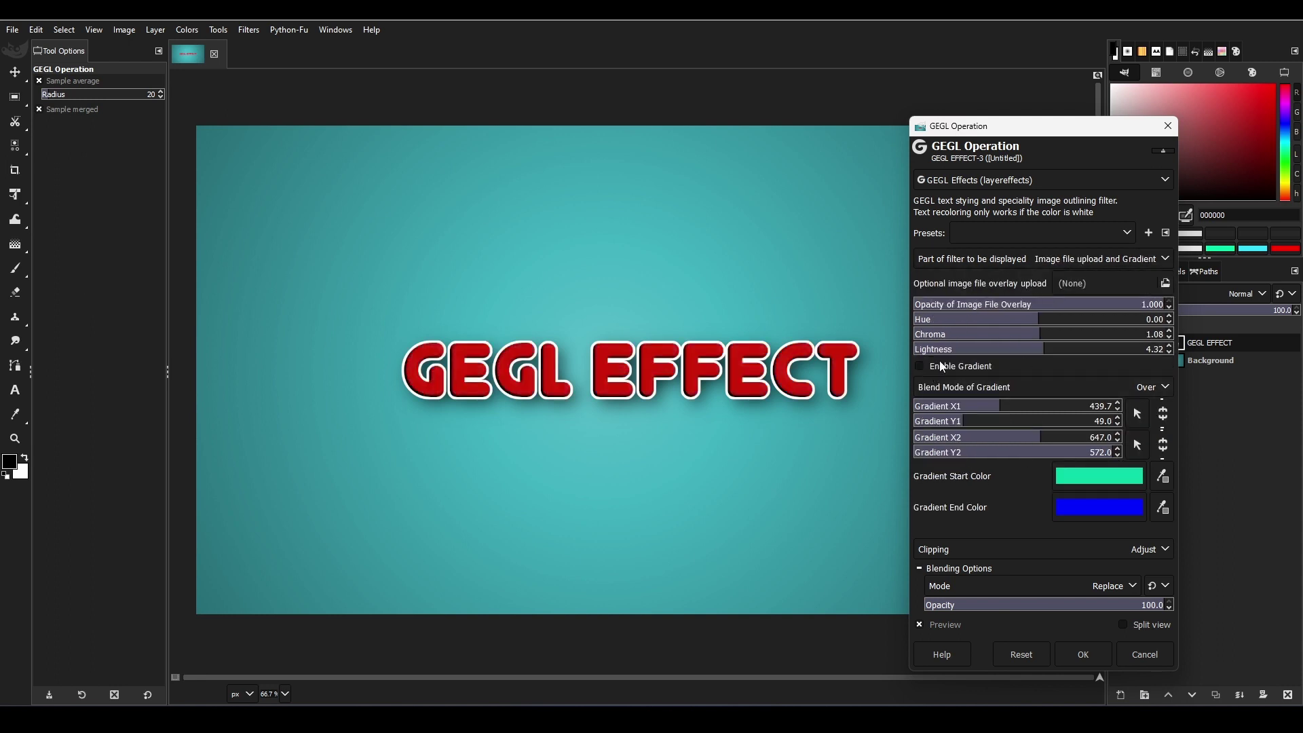
left_click(1028, 258)
left_click(1001, 313)
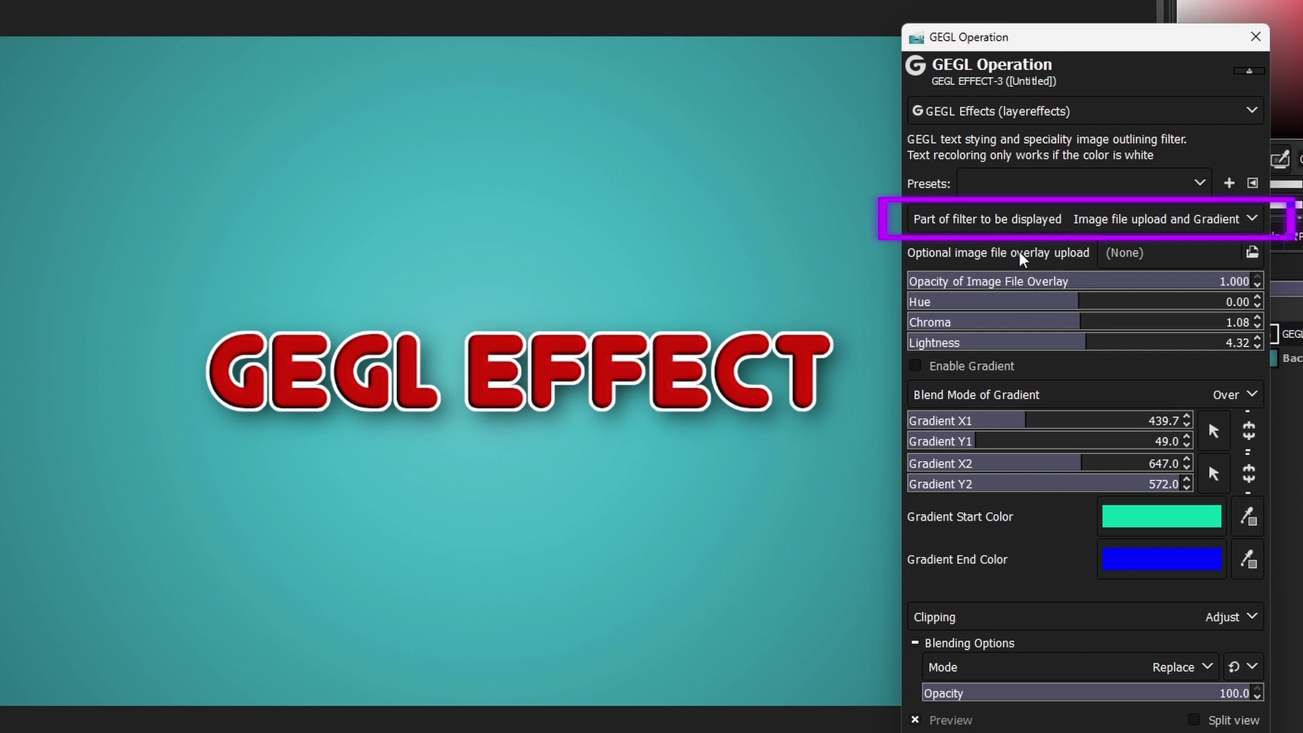
- Display the Bevel and Inner Glow part of the filter and adjust the bevel depth
left_click(1021, 258)
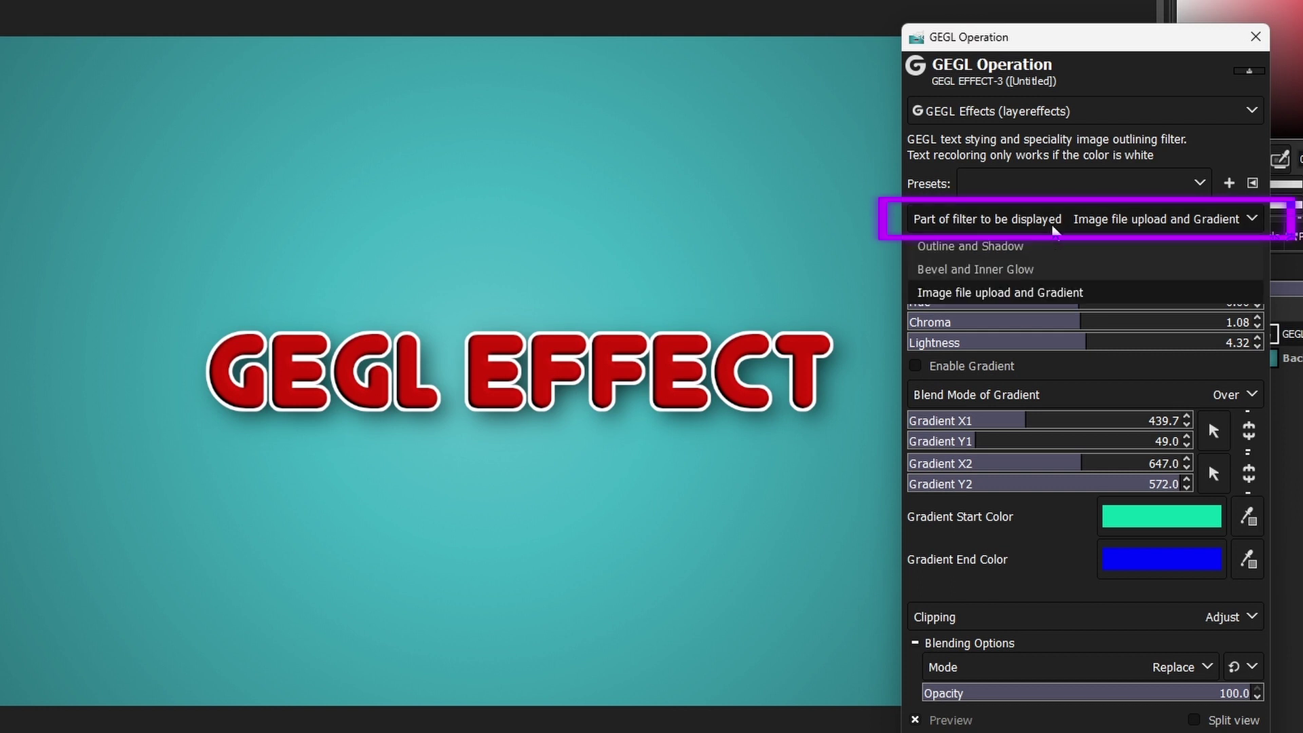
left_click(1012, 275)
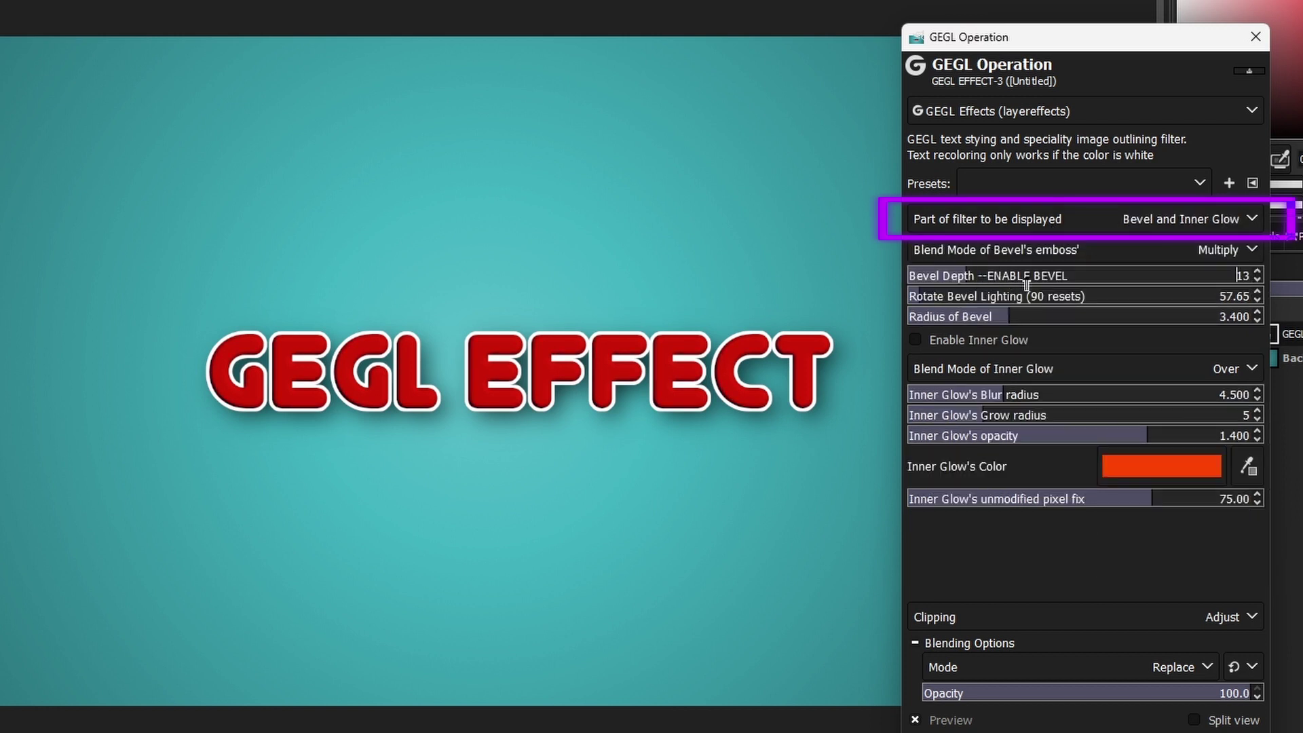
mouse_move(1026, 285)
left_mouse_down()
mouse_move(1058, 290)
mouse_move(937, 319)
mouse_move(1264, 324)
left_mouse_up()
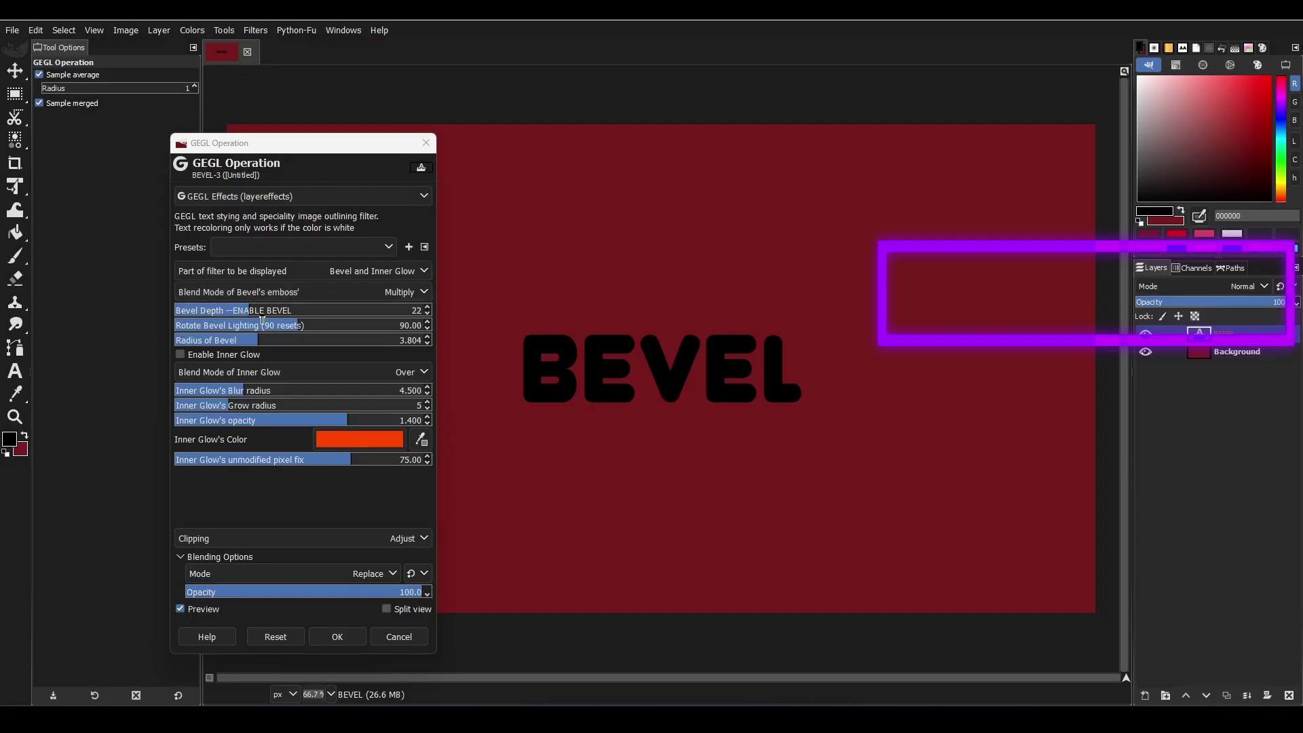
- Try bevel depths of 12 and 24 on the black BEVEL text, move the dialog clear of it and cancel the filter
left_click_drag(262, 313, 212, 312)
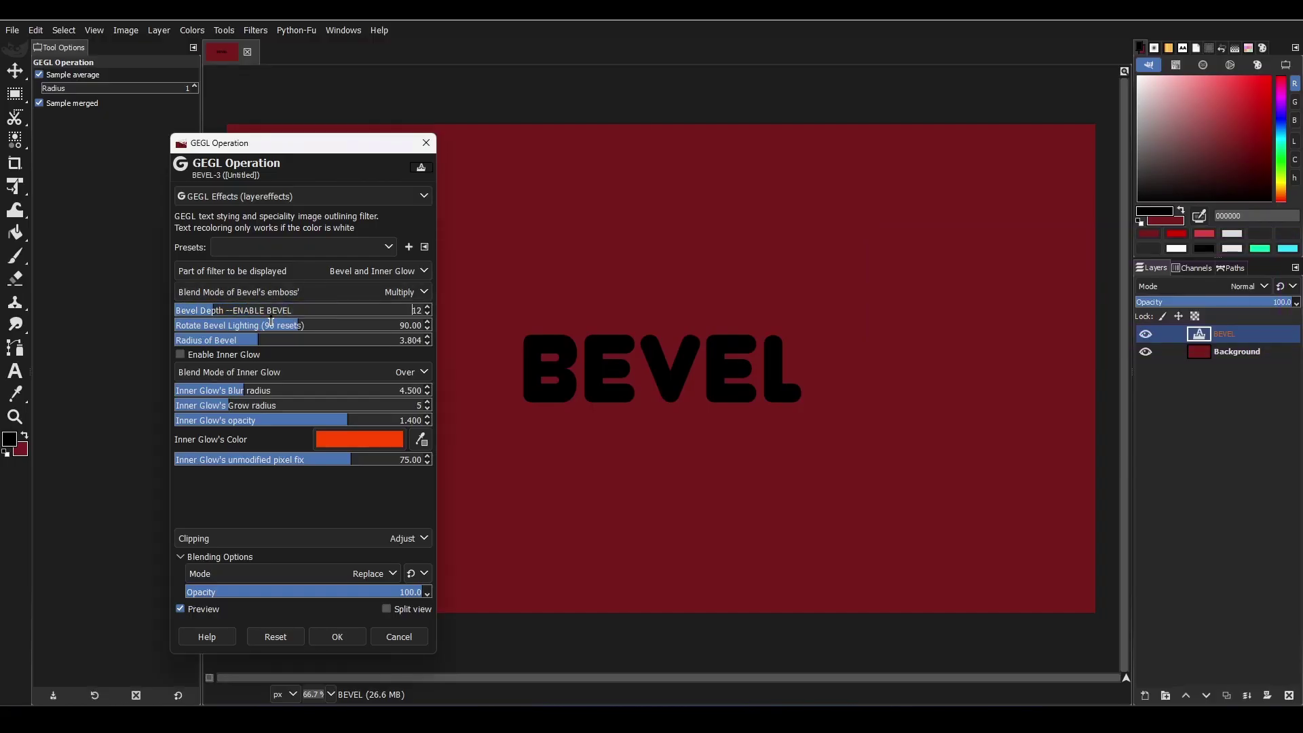
scroll(263, 309, "down", 3)
left_click_drag(287, 149, 1027, 120)
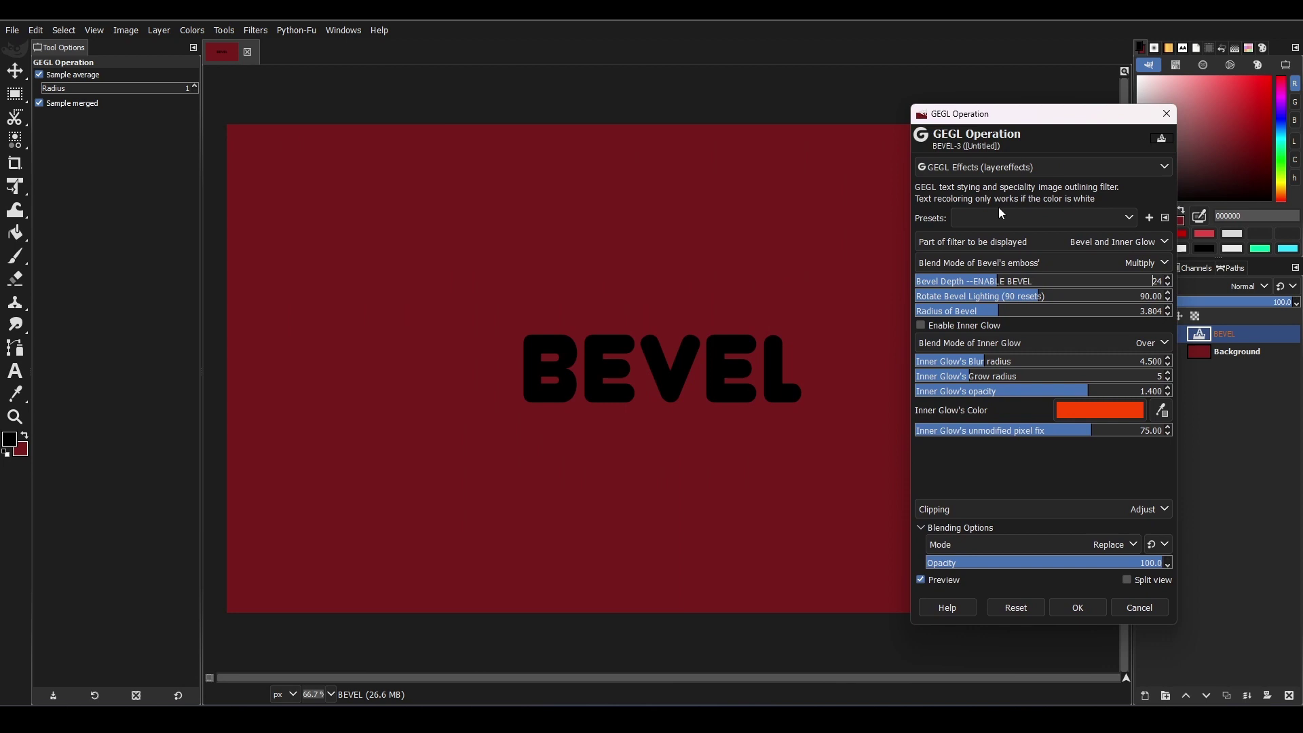
left_click(1153, 611)
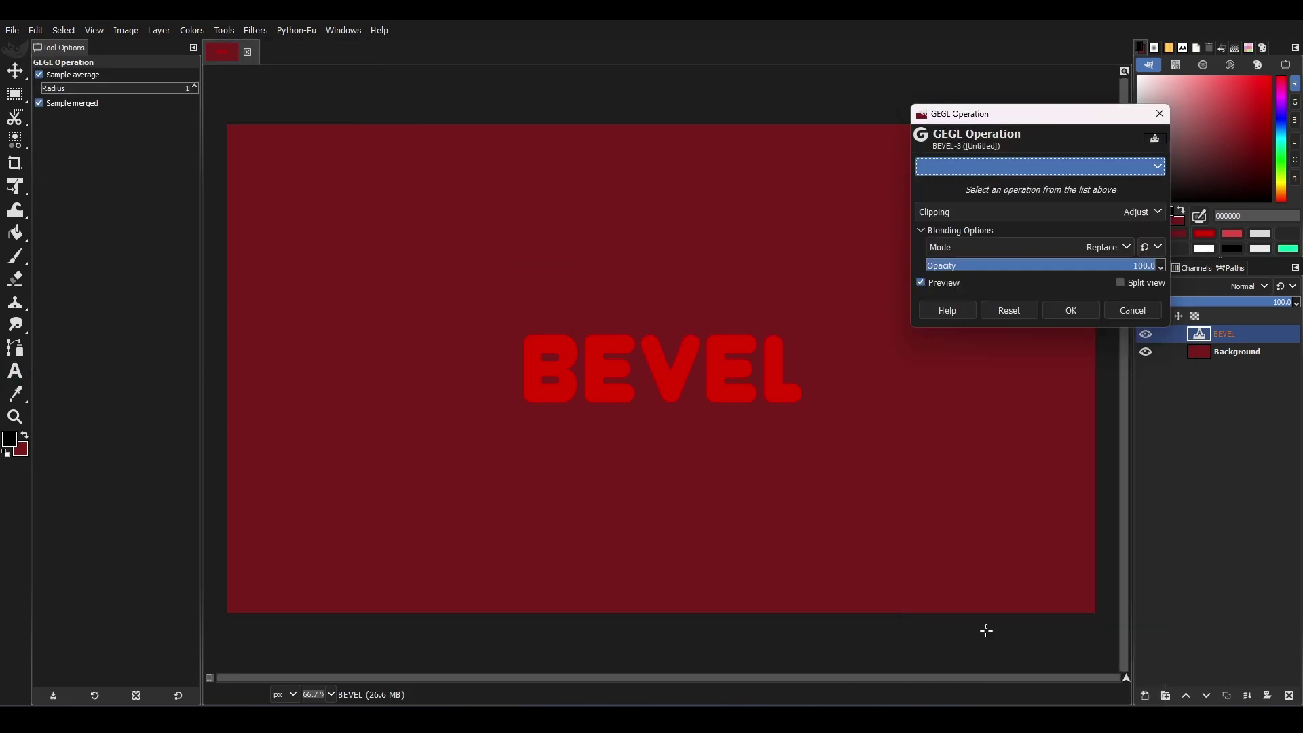
- Try GEGL Effects on the red BEVEL text with bevel depth 19, lighting rotation 55.00 and bevel radius 10.903, and cancel
left_click(1043, 166)
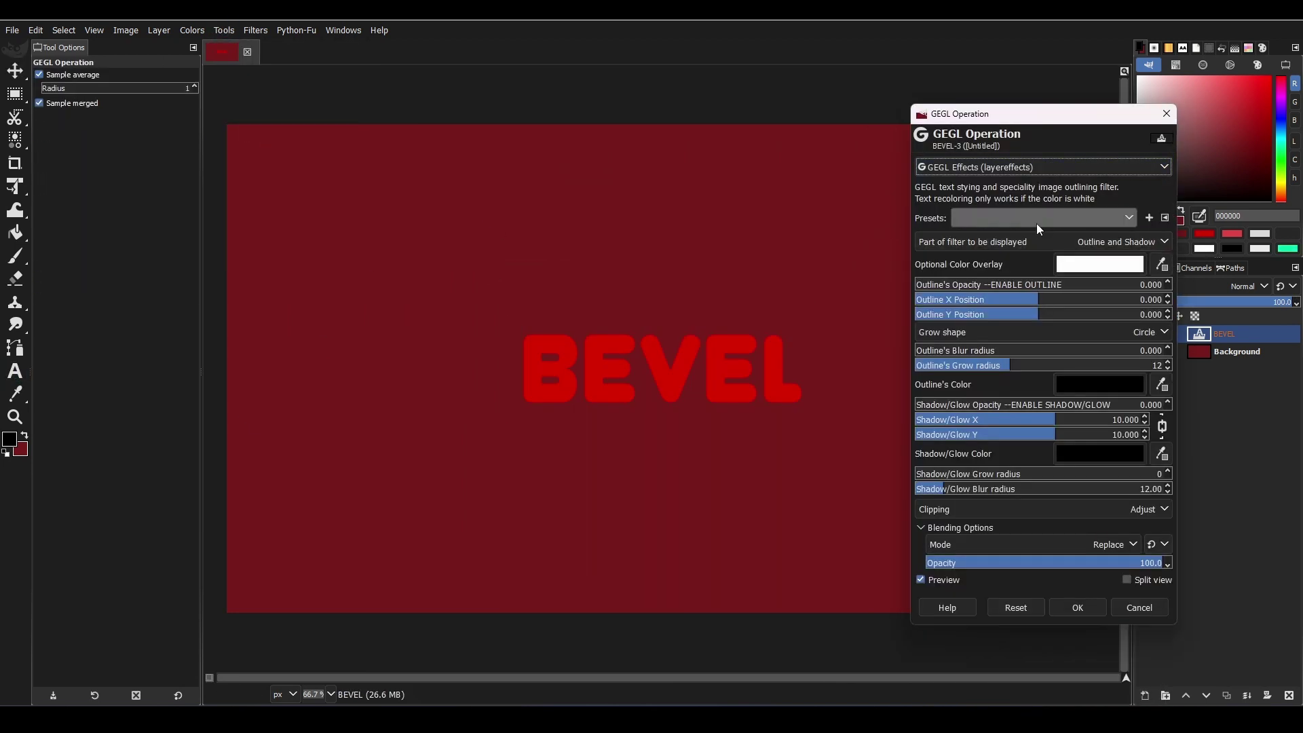
left_click(981, 341)
left_click_drag(967, 281, 1143, 280)
left_click_drag(1038, 296, 940, 296)
left_click(1047, 262)
left_click_drag(1070, 311, 1025, 283)
left_click(1047, 299)
left_click_drag(942, 311, 1143, 311)
left_click_drag(995, 296, 923, 281)
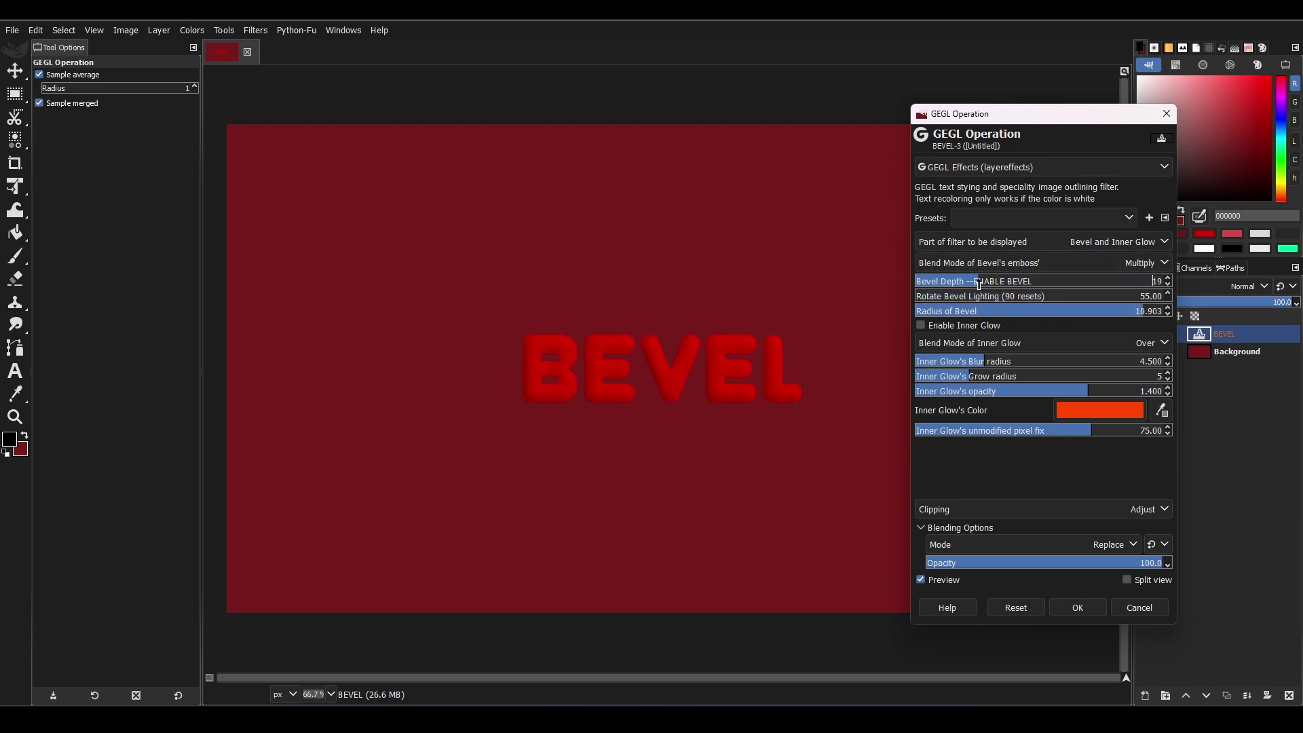
key("Escape")
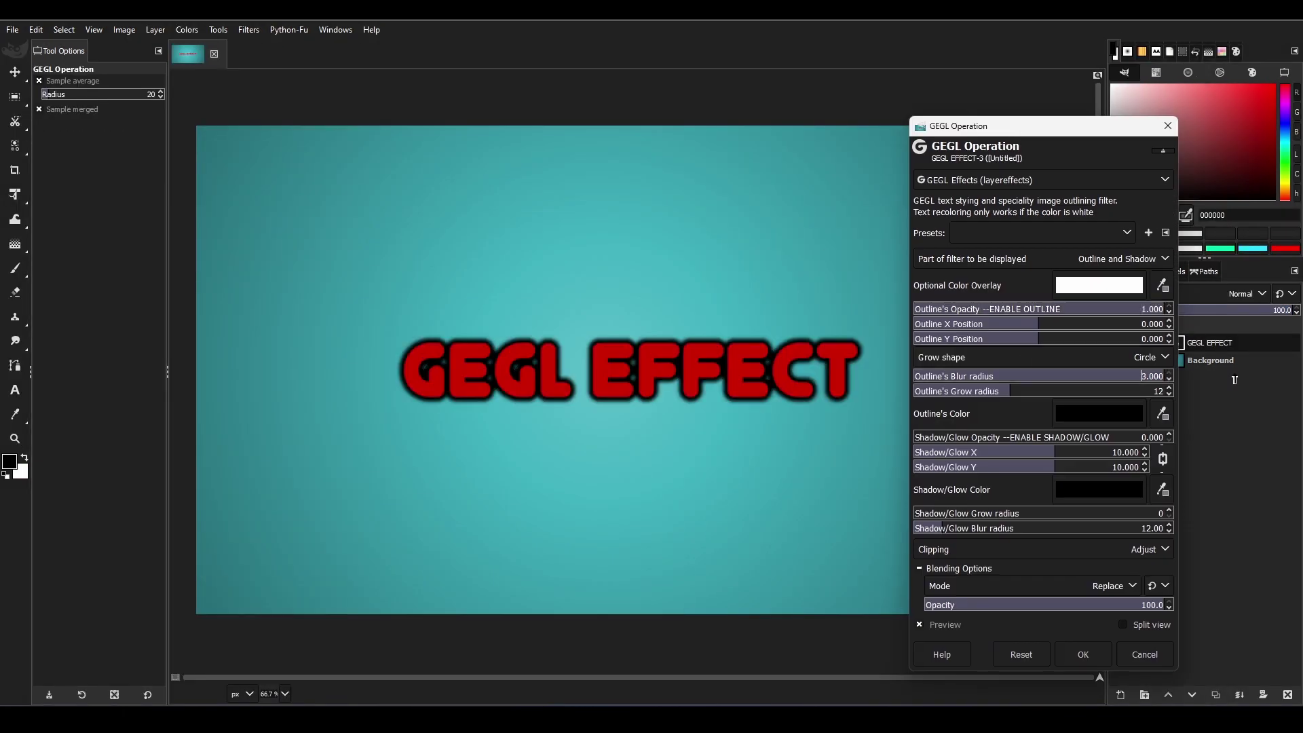
- Set the GEGL EFFECT text's shadow/glow blur radius to 18.62 and display the Bevel and Inner Glow settings
left_click(953, 527)
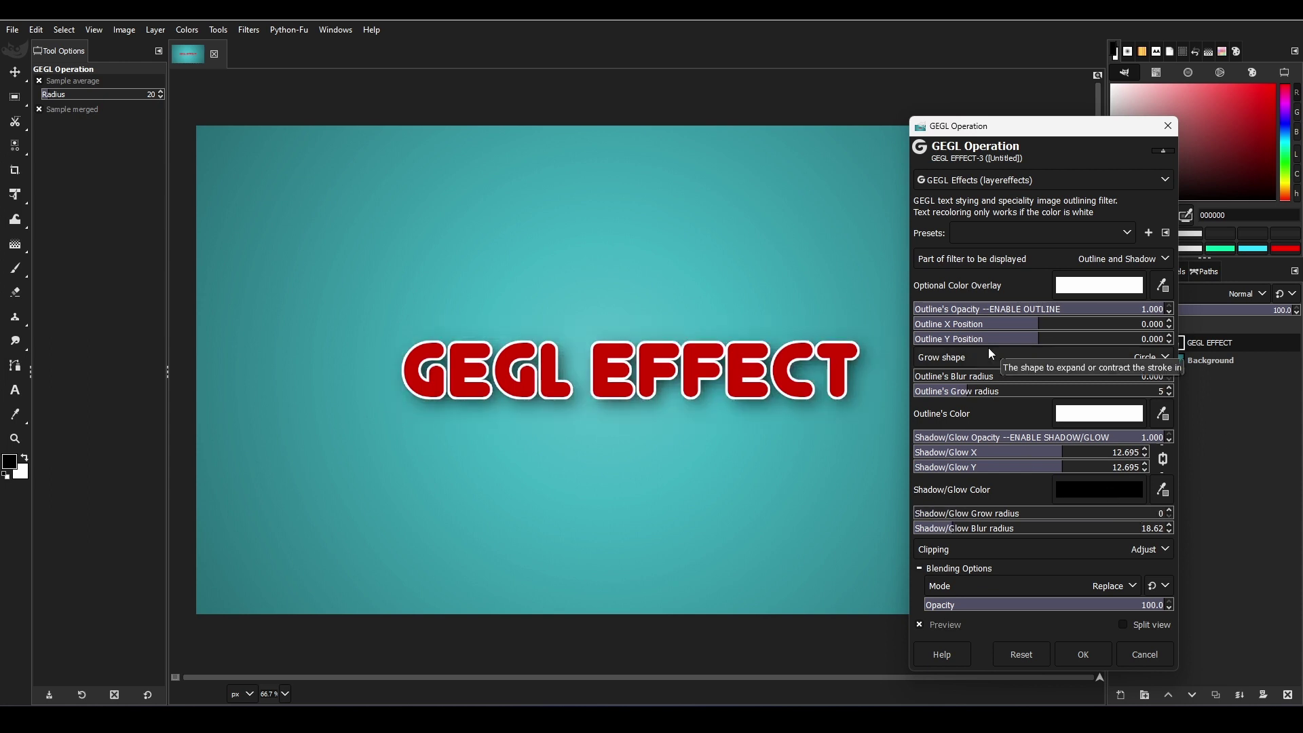
left_click(997, 258)
left_click(997, 281)
- Set the bevel's lighting rotation to 57.65, its depth to 14 and its radius to 6.804
left_click_drag(984, 315, 922, 315)
left_click(1019, 299)
scroll(1155, 284, "down", 1)
left_click(1111, 300)
scroll(1113, 282, "up", 1)
left_click_drag(1111, 301, 959, 306)
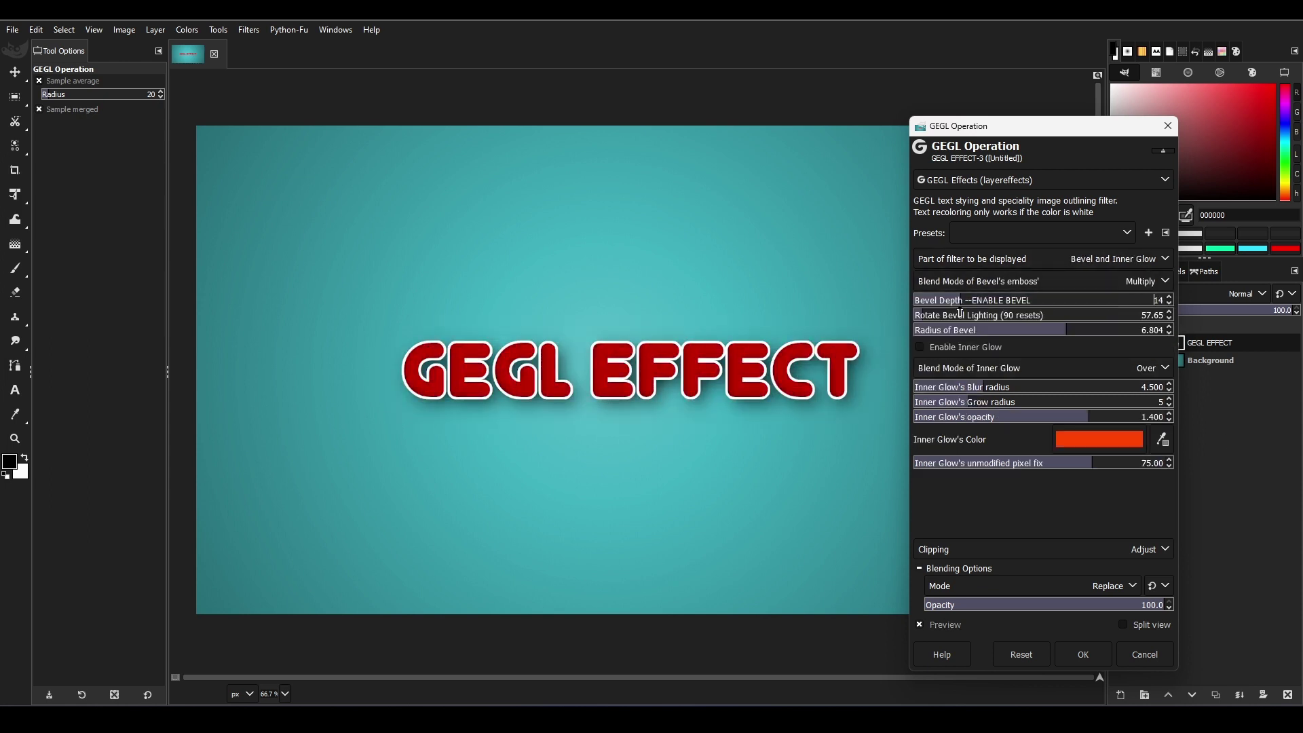
left_click(1108, 327)
- In the Image file upload and Gradient settings, set the chroma to 1.08 and enable the gradient, and return to Outline and Shadow
left_click(997, 259)
left_click(988, 310)
left_click_drag(1099, 332, 1038, 334)
left_click(919, 366)
left_click(1035, 261)
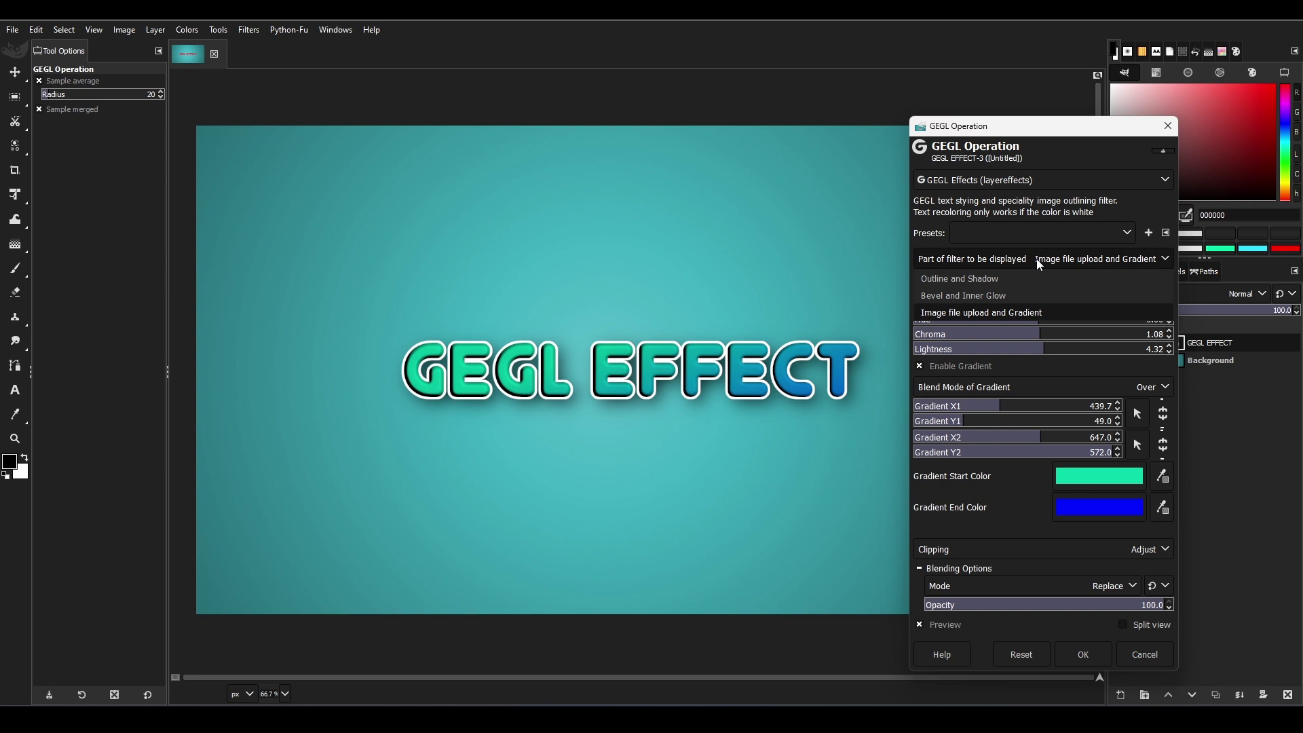
left_click(998, 279)
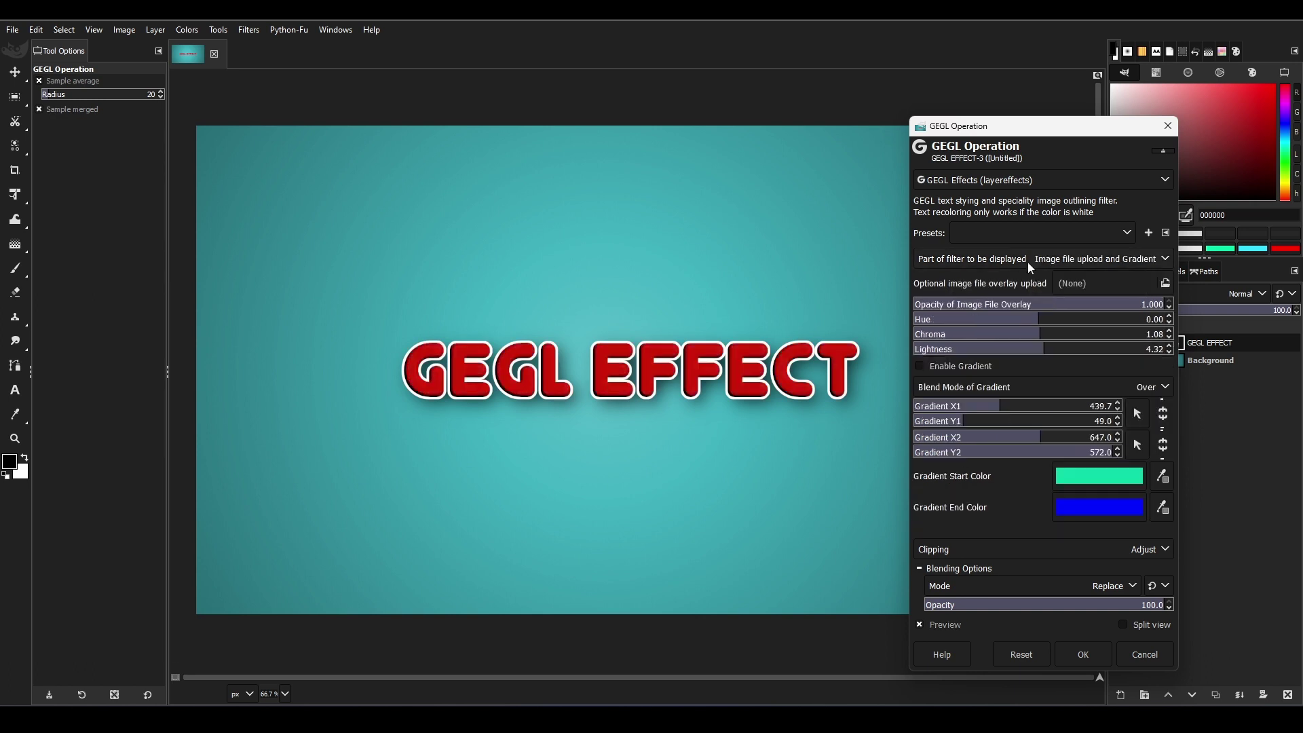
- Display the Bevel and Inner Glow settings again and adjust the bevel's radius and depth
left_click(1029, 261)
left_click(997, 297)
left_click_drag(985, 330, 1164, 330)
left_click(1009, 303)
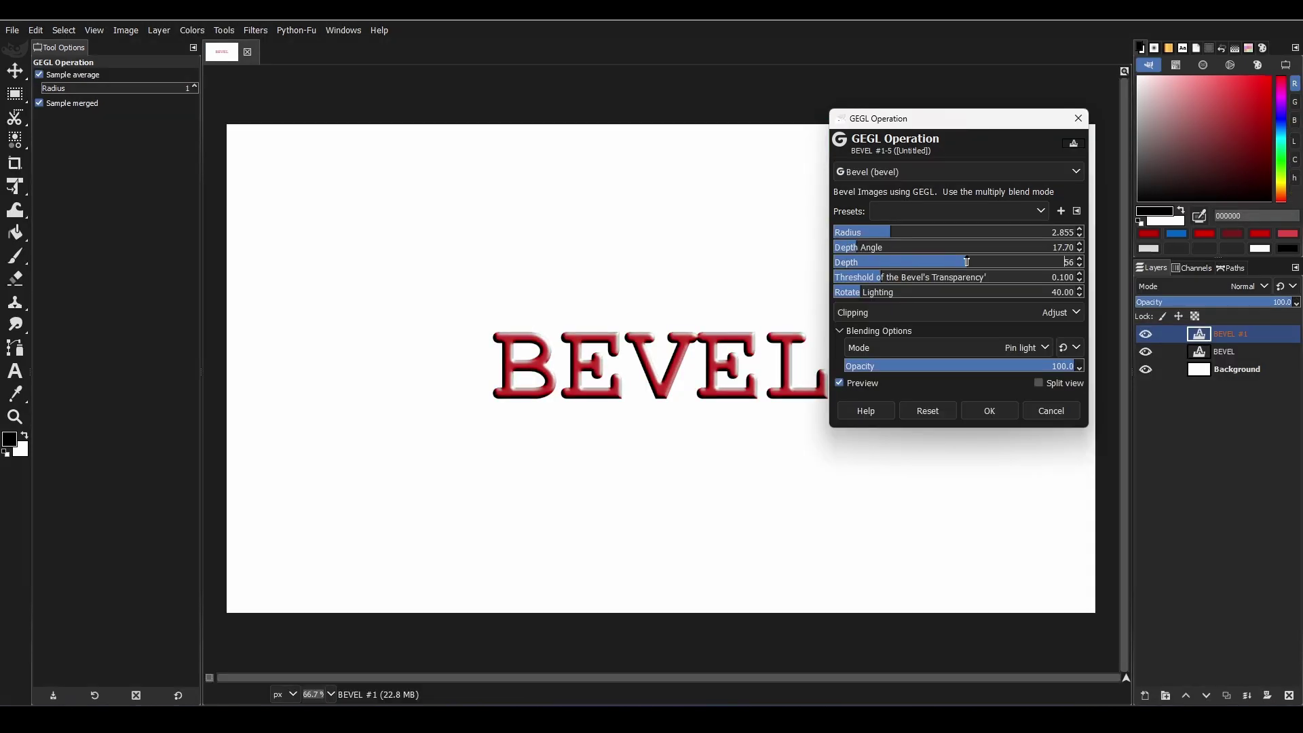
- Adjust the Bevel filter's lighting rotation and depth angle on the BEVEL #1 layer
left_click_drag(882, 294, 973, 246)
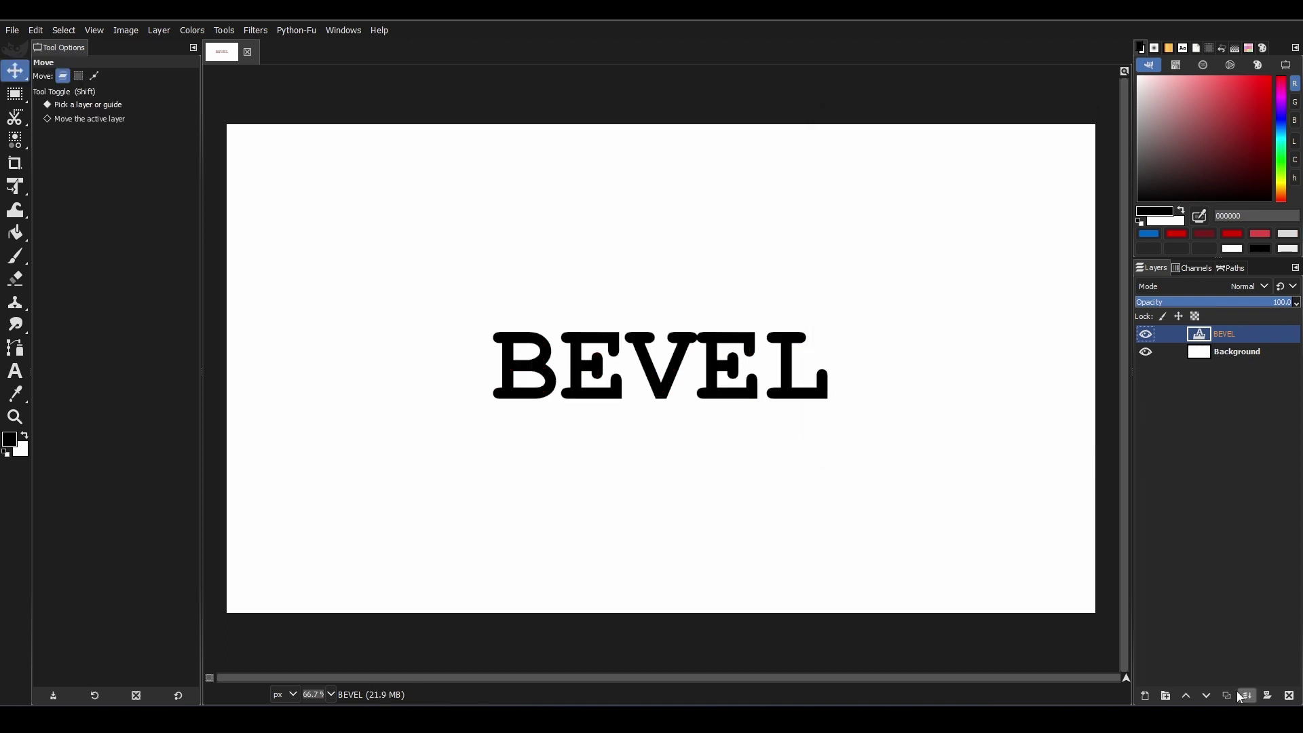
- Duplicate the black BEVEL text layer and recolour the duplicate's text dark red
left_click(1228, 693)
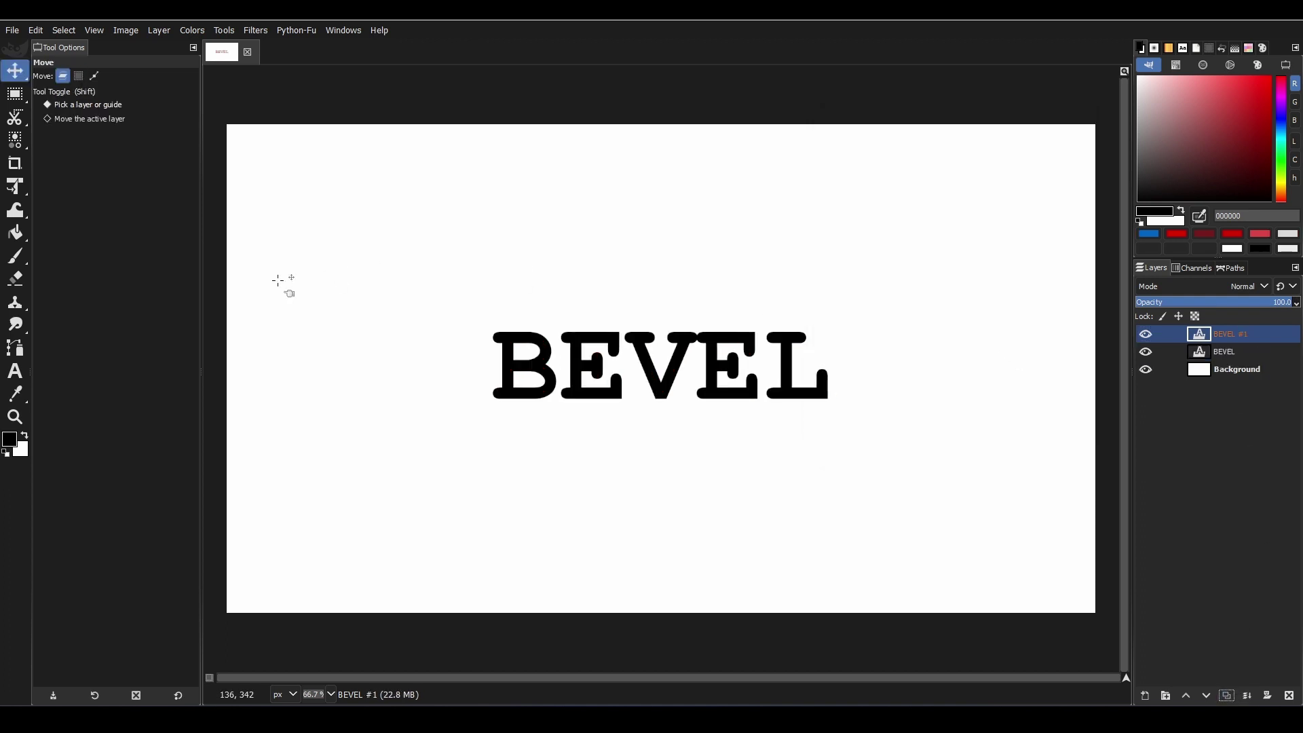
left_click(23, 372)
left_click(610, 361)
left_click(690, 284)
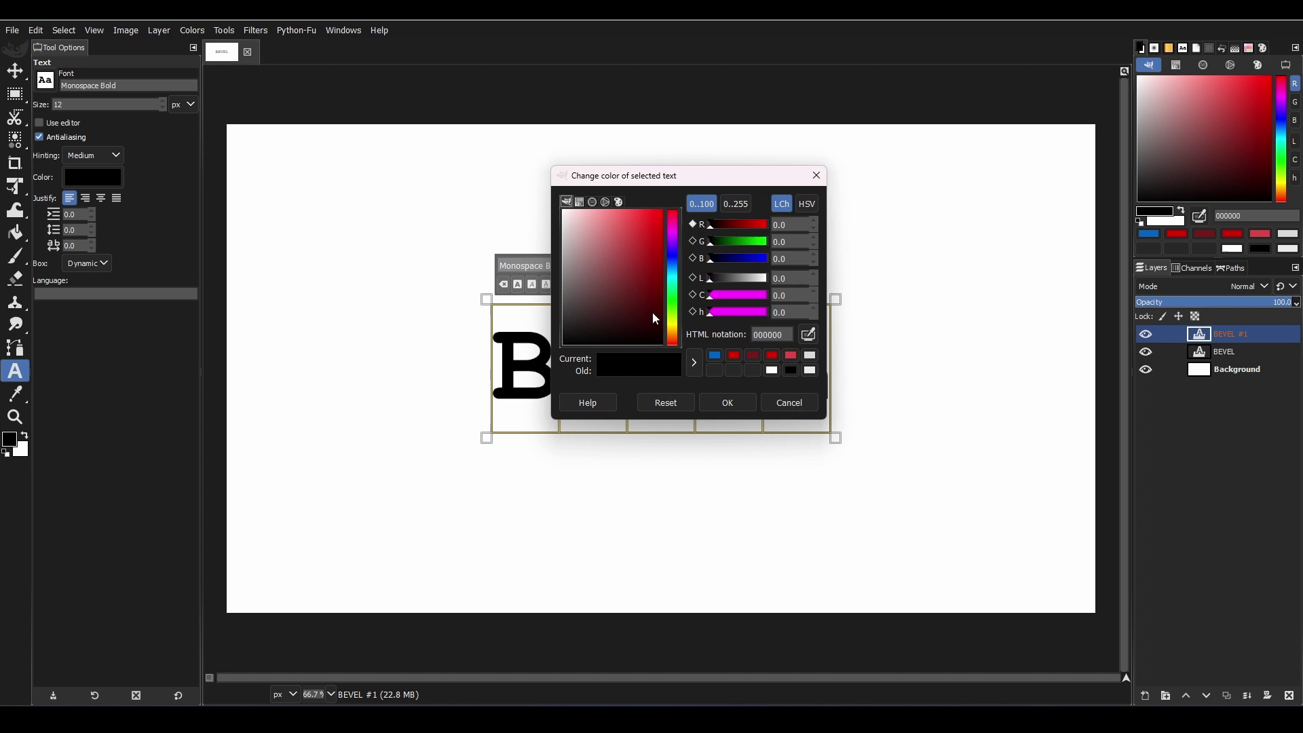
left_click(651, 252)
left_click(727, 401)
left_click(20, 76)
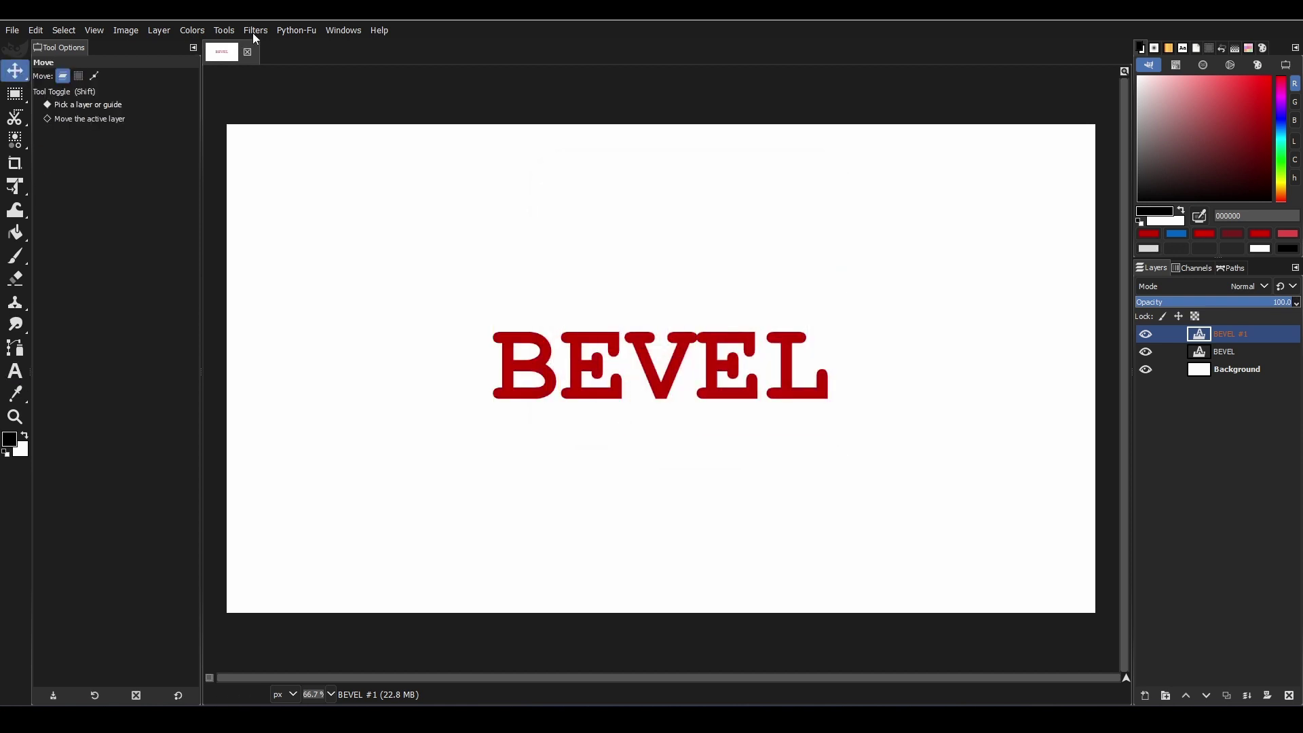
- Start GEGL Operation on the BEVEL #1 layer, choose Bevel (bevel) and reposition the dialog
left_click(224, 30)
left_click(272, 134)
left_click(967, 131)
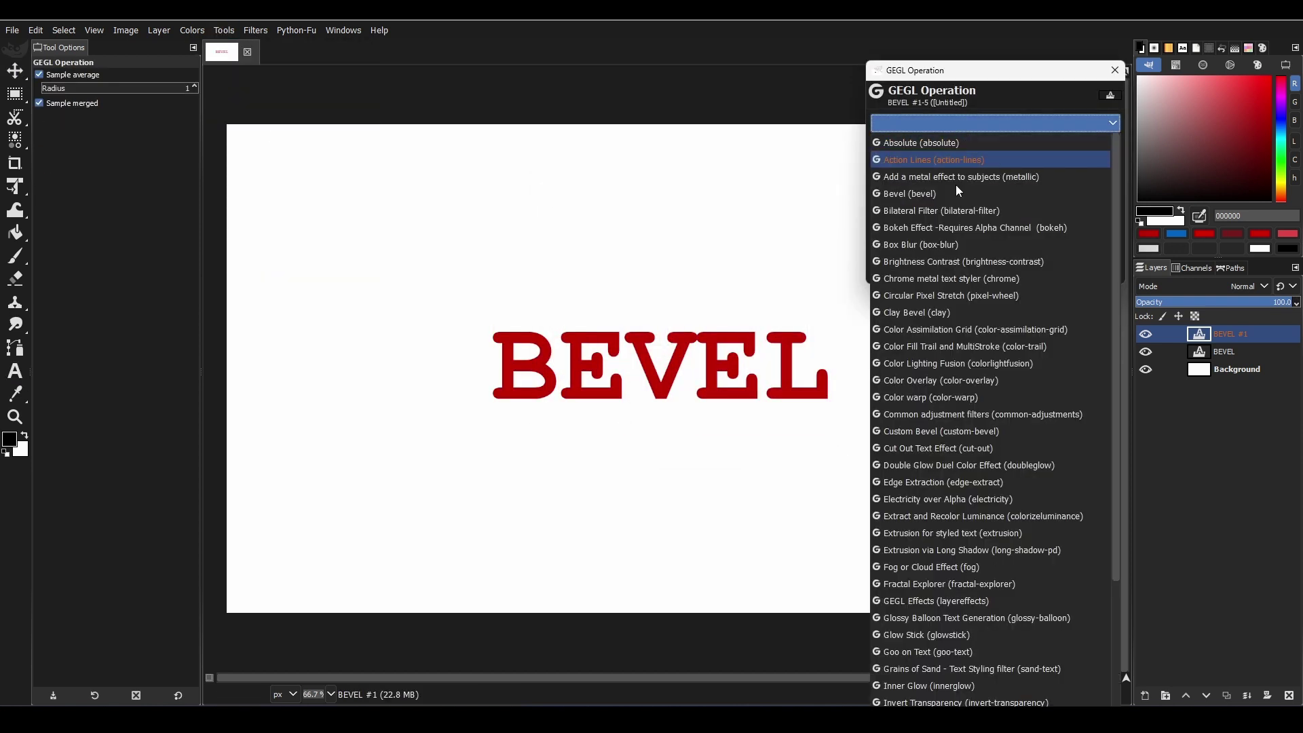
left_click(933, 193)
left_click_drag(944, 76, 961, 105)
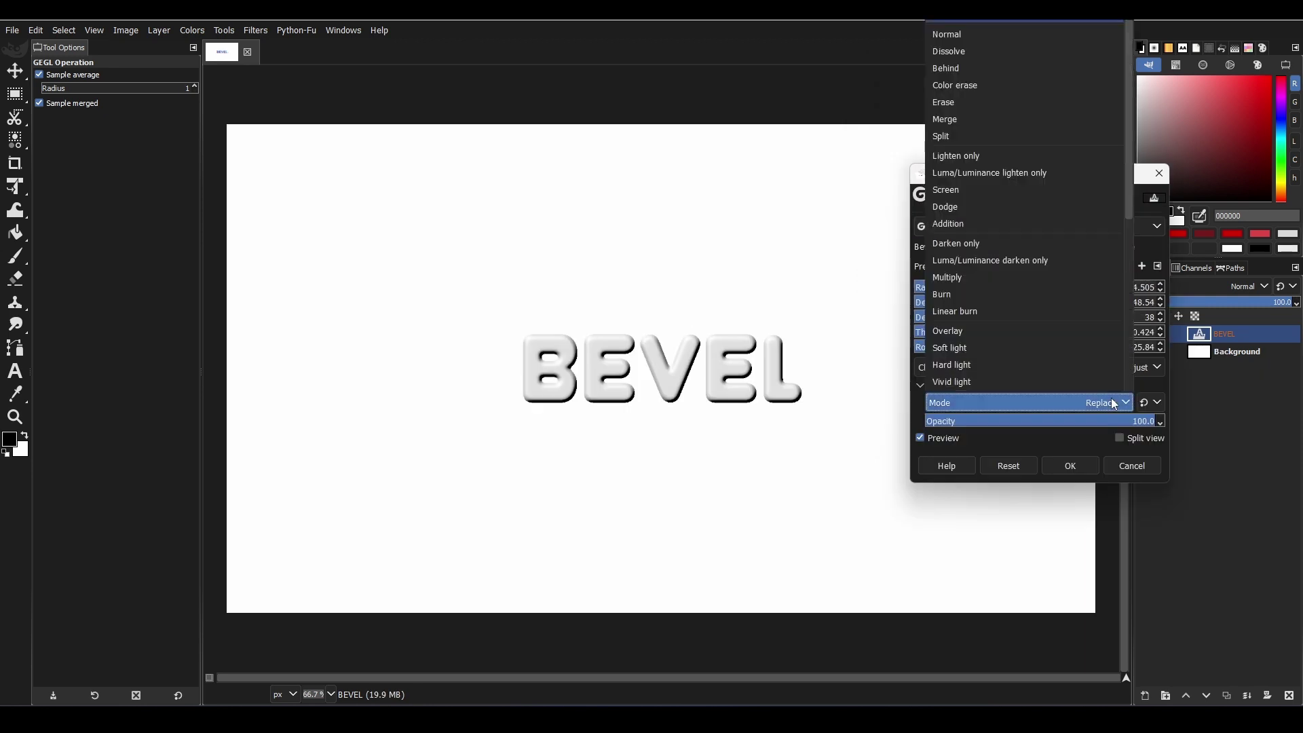
- Try Overlay and HSL Color as the Bevel filter's blending mode on the blue BEVEL text
left_click(994, 327)
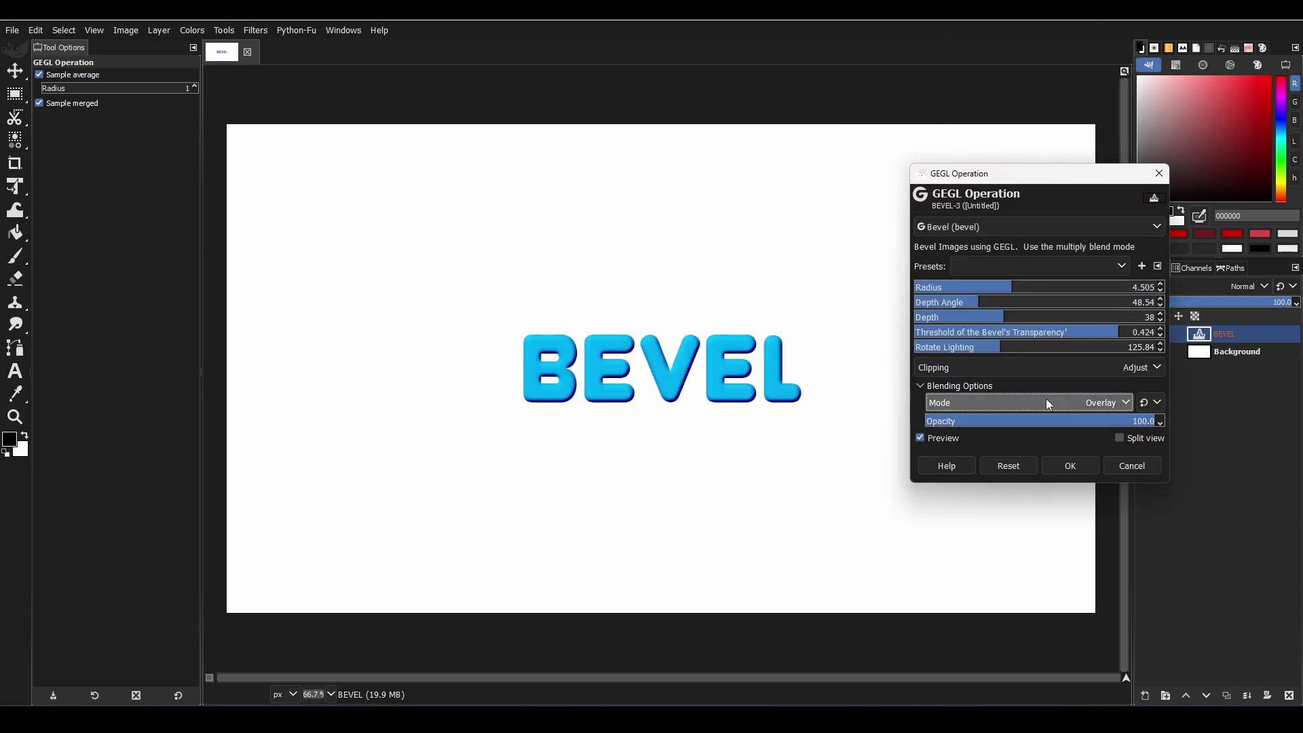
left_click(1049, 404)
scroll(1000, 346, "down", 3)
left_click(977, 310)
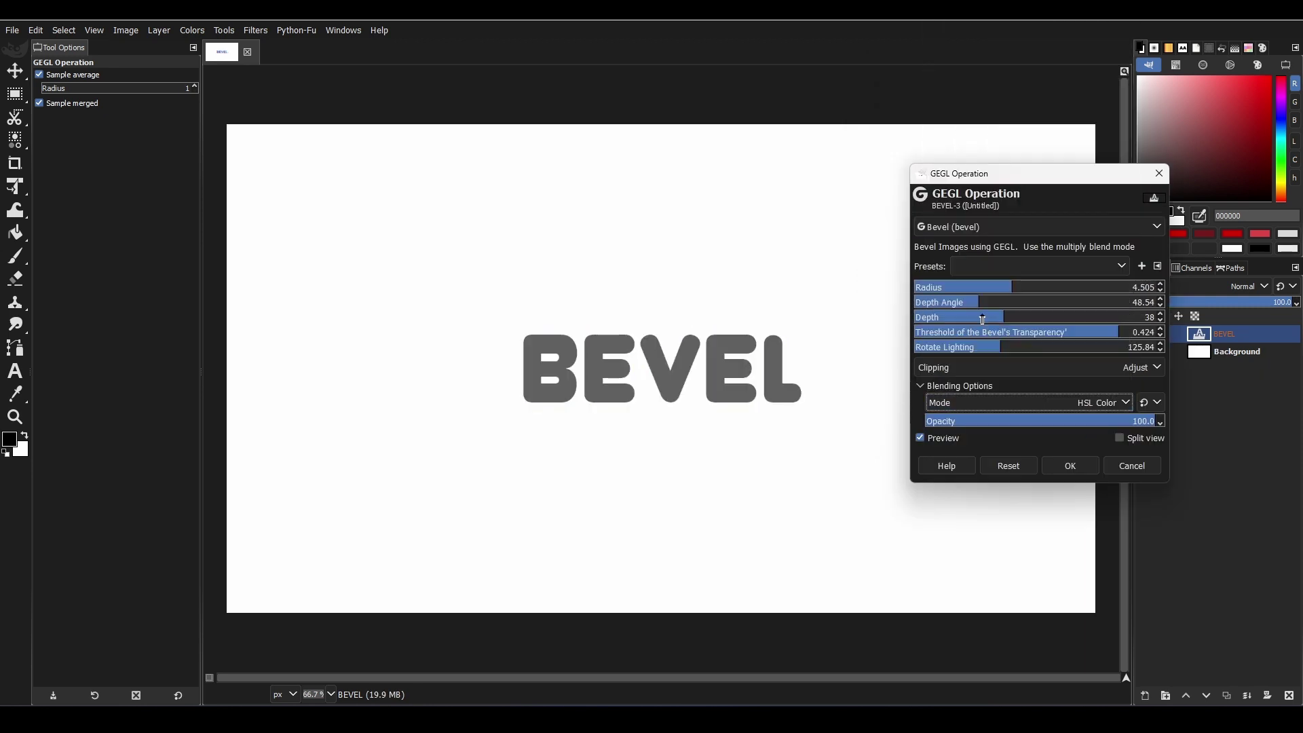
- Try the Multiply blending mode for the bevel and compare the text with the preview off and on
left_click(1035, 403)
left_click(1012, 341)
left_click(943, 438)
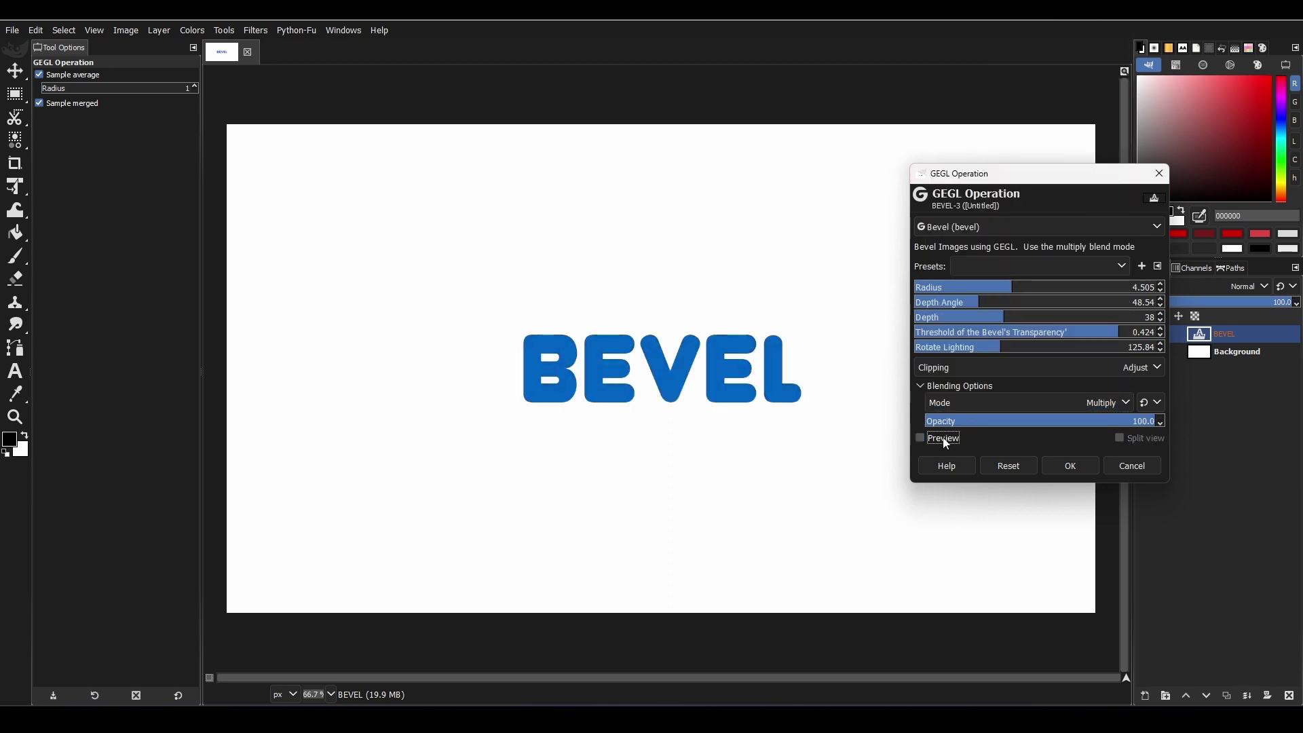
left_click(943, 439)
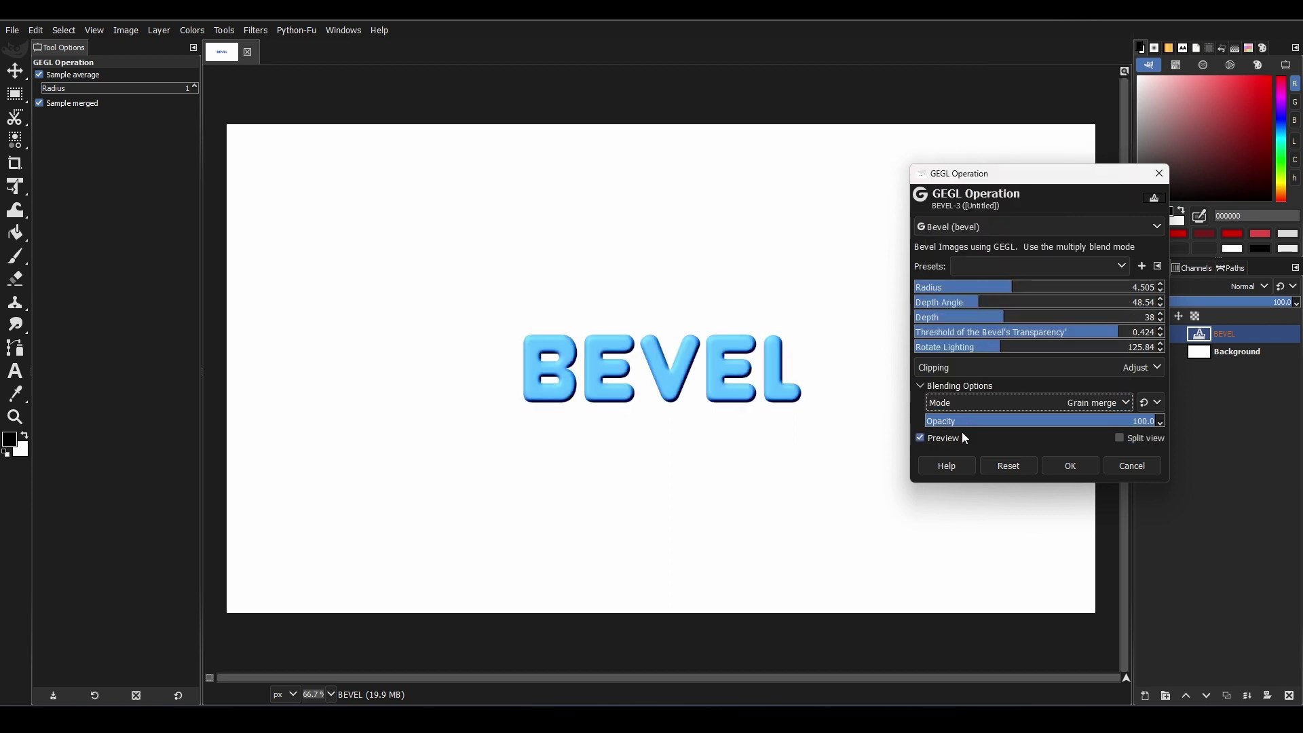
- Compare the Grain merge bevel with the unfiltered text by switching the preview off and on
left_click(964, 438)
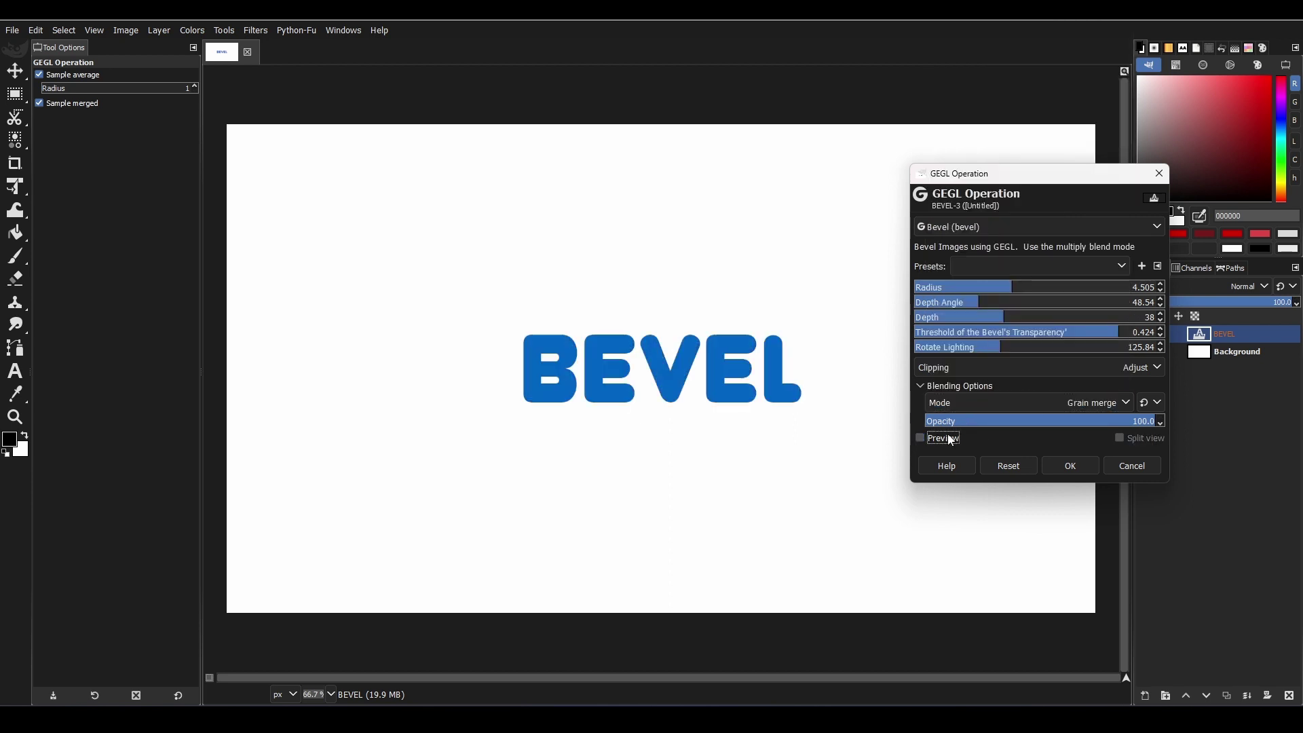
left_click(965, 438)
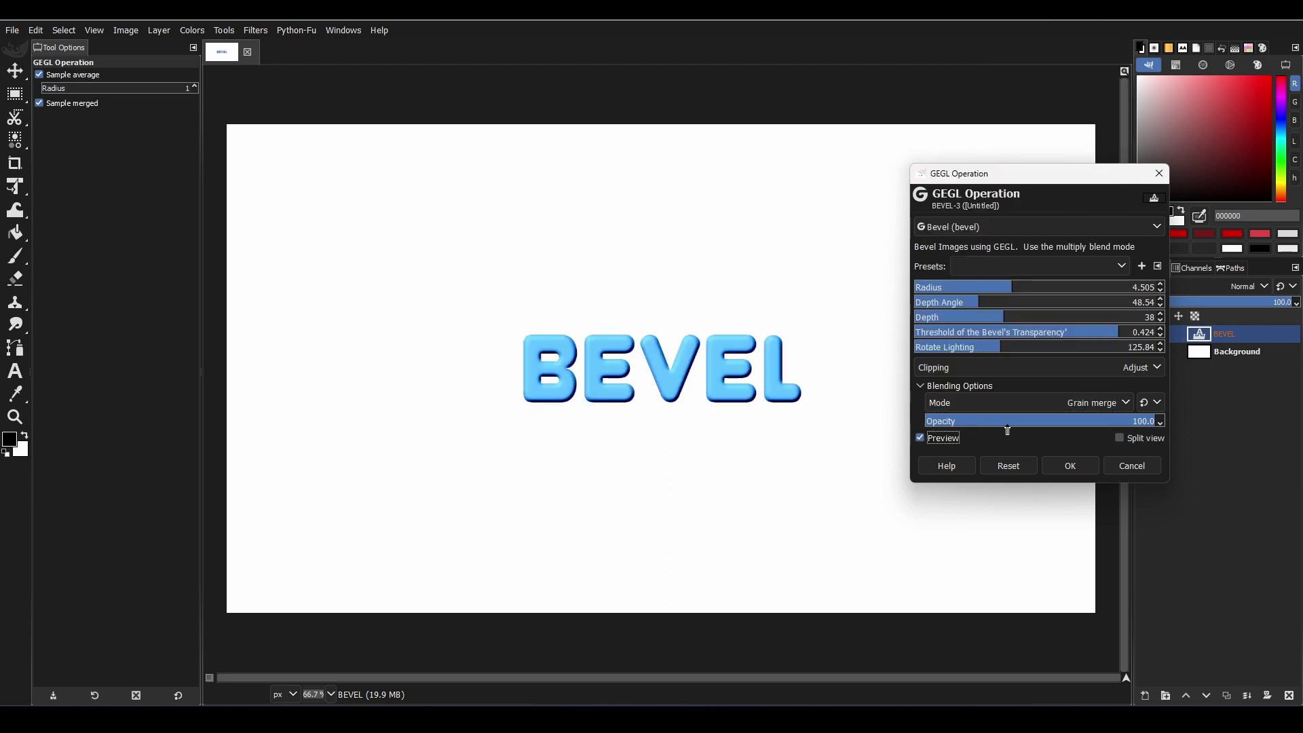
left_click(948, 439)
left_click(947, 439)
left_click(1054, 407)
left_click(1061, 407)
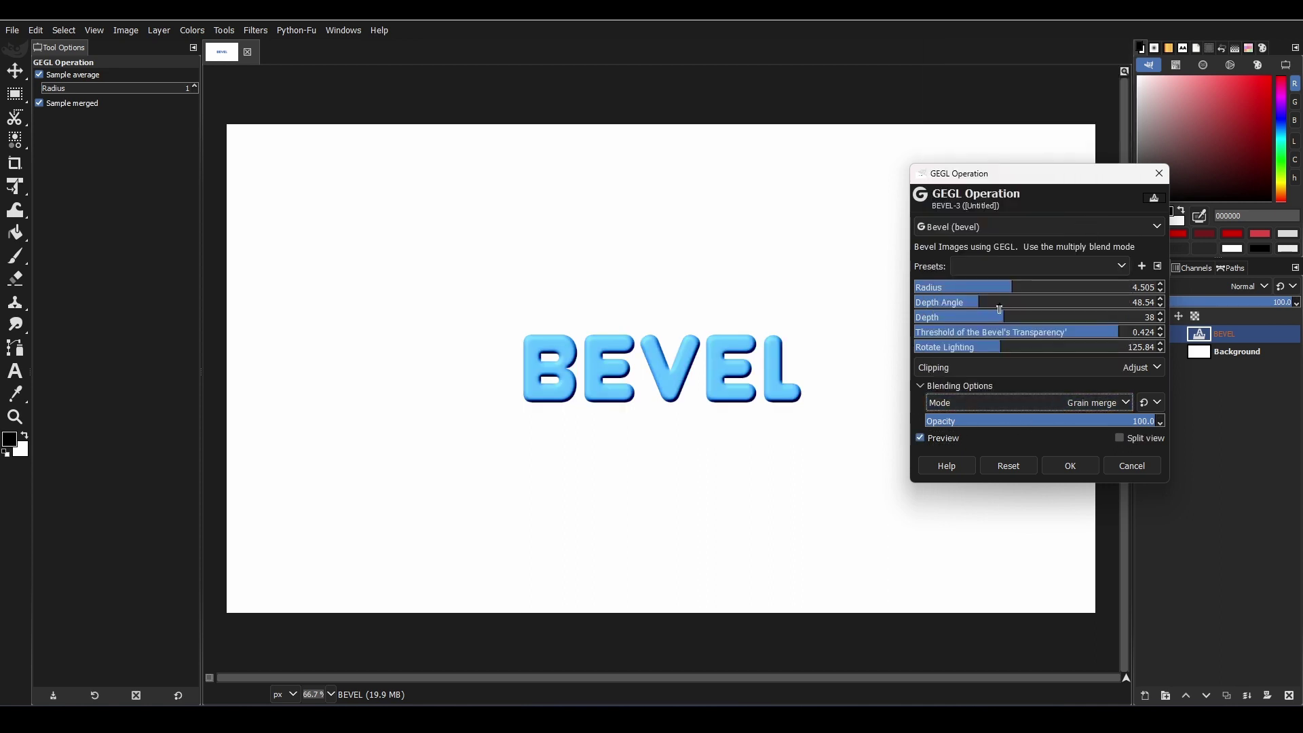
- Set the bevel's radius to 8.043, depth angle to 102.13 and lighting rotation to 168.12, and compare with the preview off and on
left_click_drag(974, 290, 1089, 309)
left_click_drag(985, 308, 1037, 367)
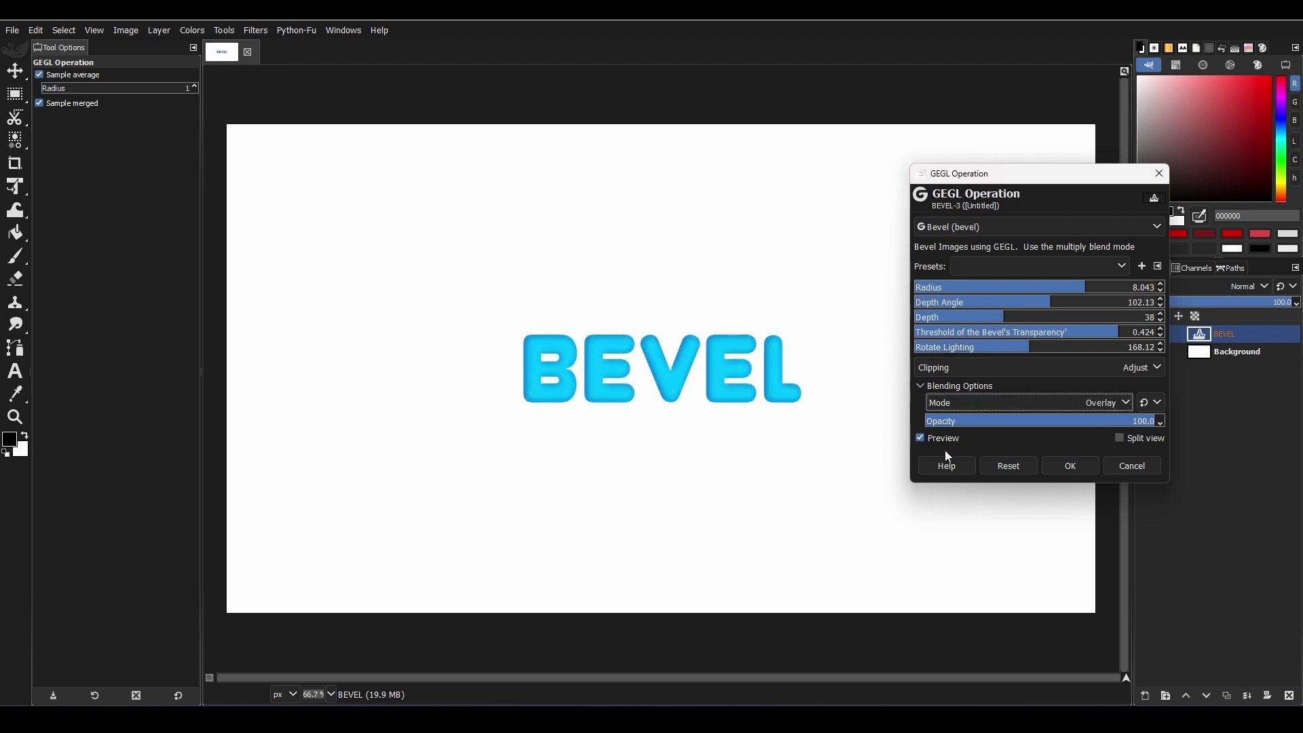
left_click(943, 439)
left_click(943, 440)
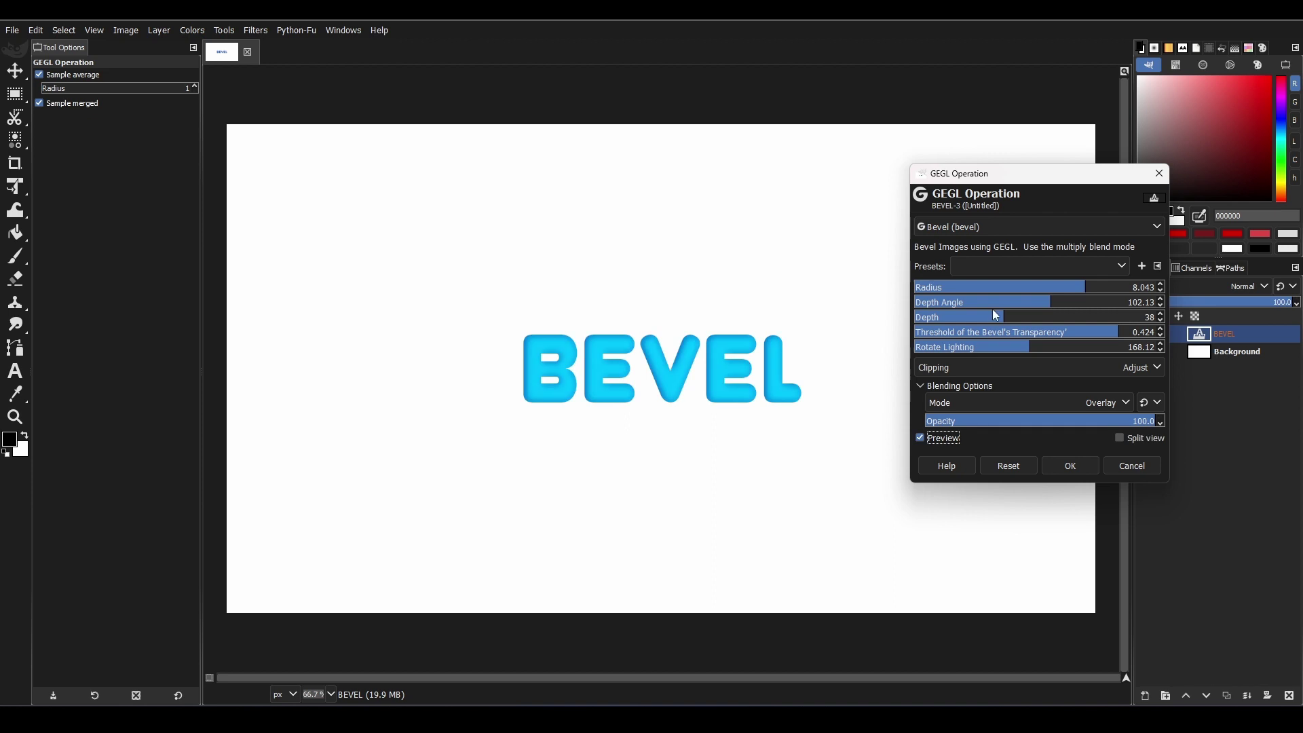
- Set the bevel's radius to 6.189, depth to 46 and lighting rotation to 190.73
left_click_drag(994, 290, 1051, 302)
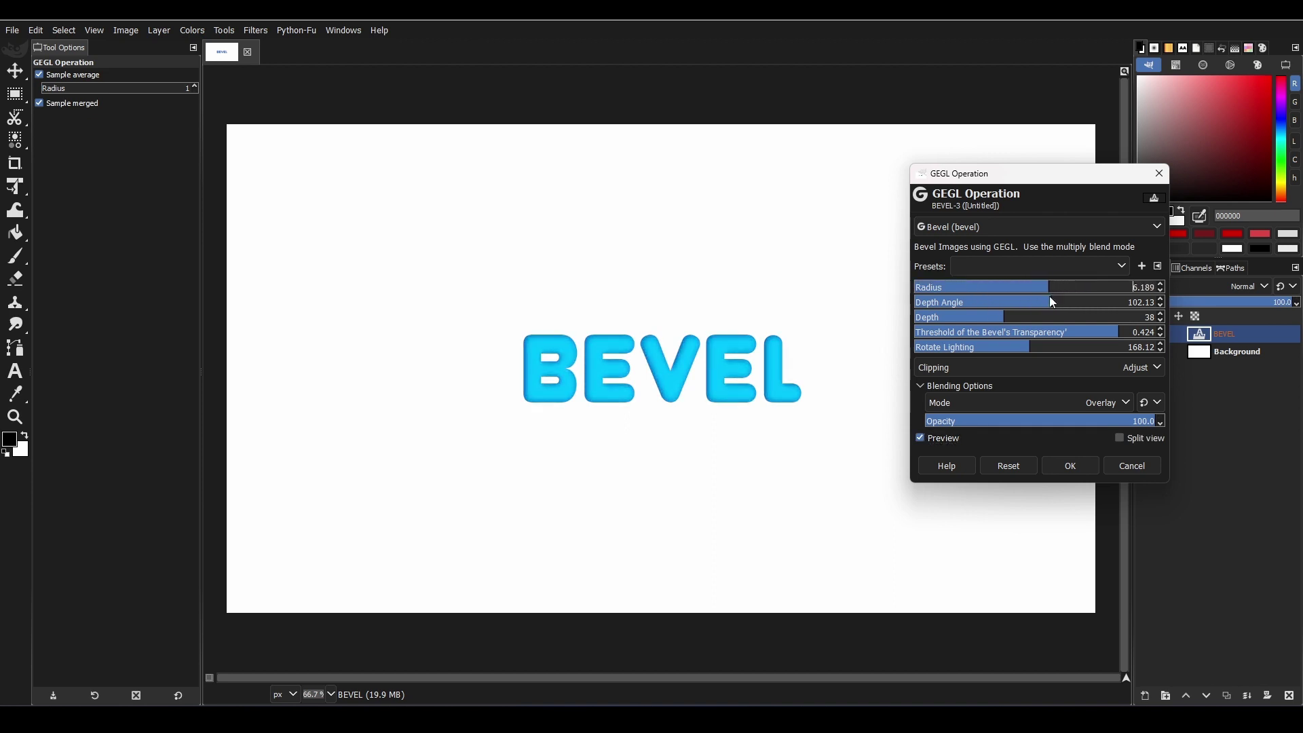
left_click_drag(971, 351, 1024, 331)
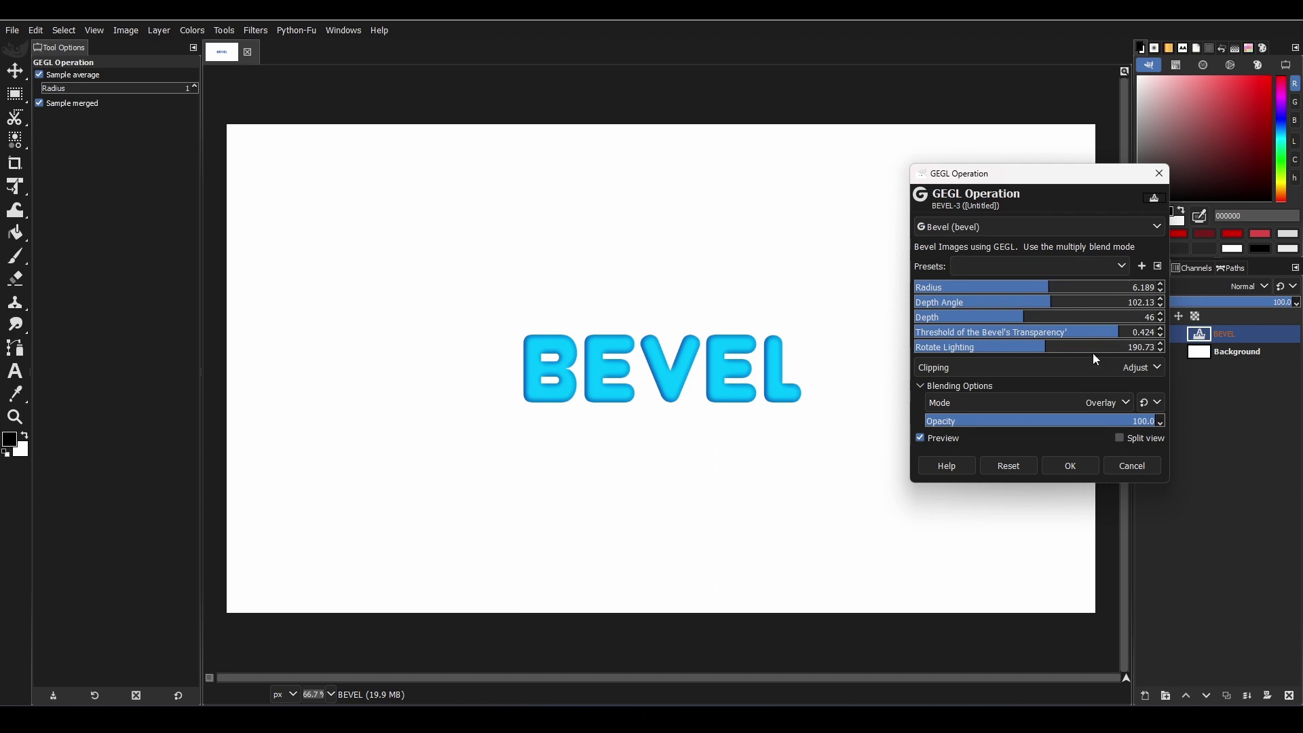
- Try Glossy Balloon Text Generation with balloonification 2.722, color rotation -2.60, sharpen 0.390 and edge blur 1
left_click(1038, 226)
left_click(986, 443)
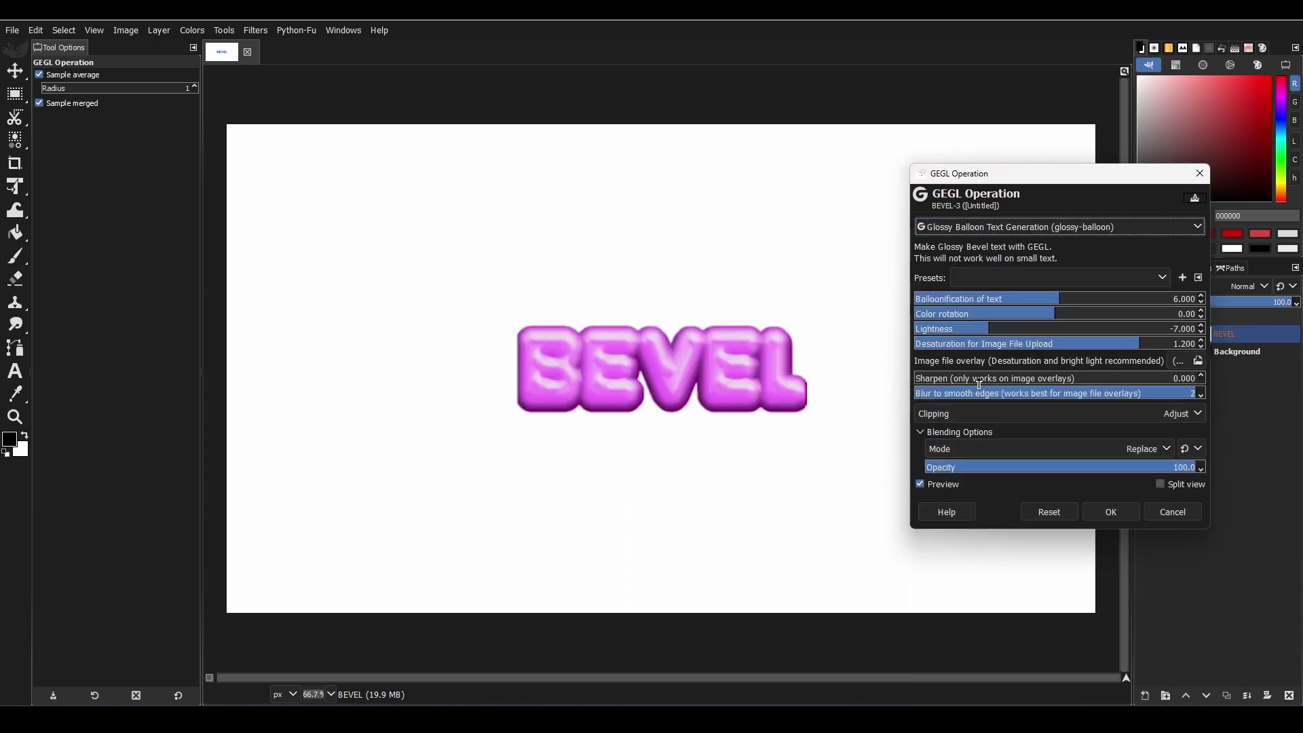
left_click_drag(945, 314, 1052, 314)
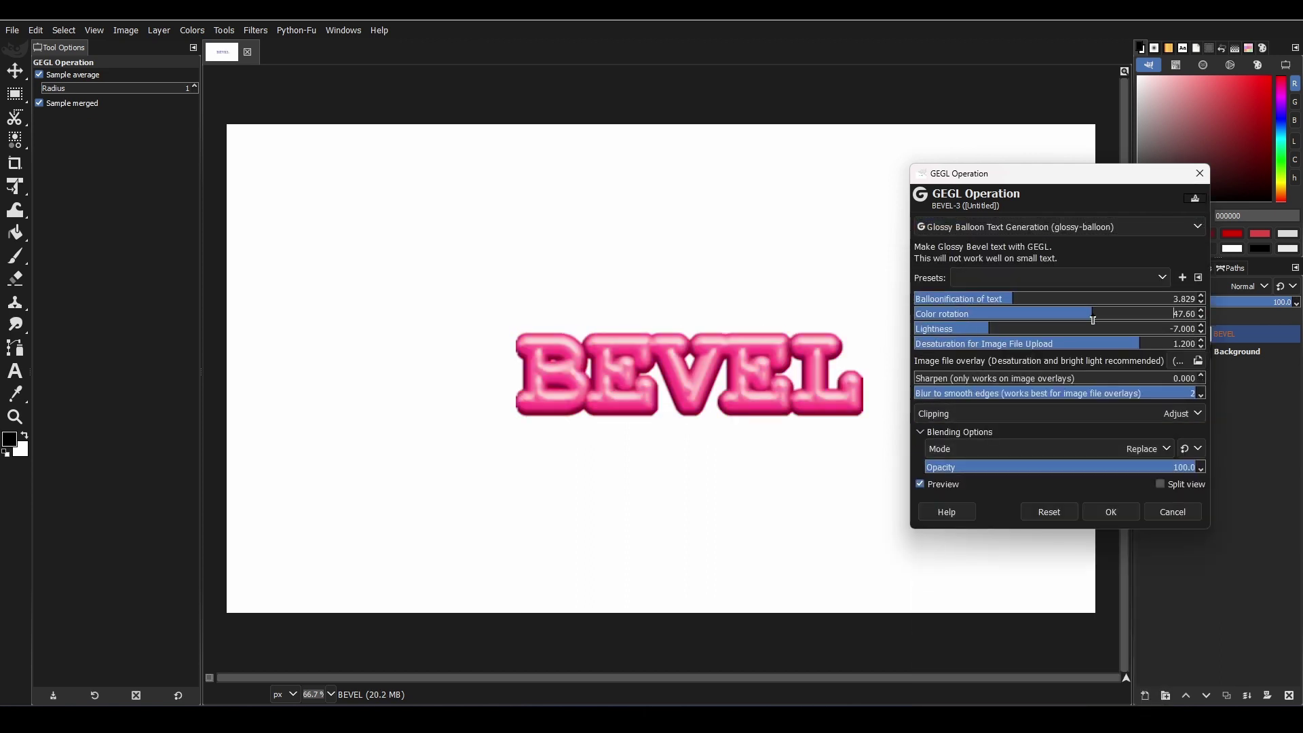
left_click_drag(984, 393, 1065, 379)
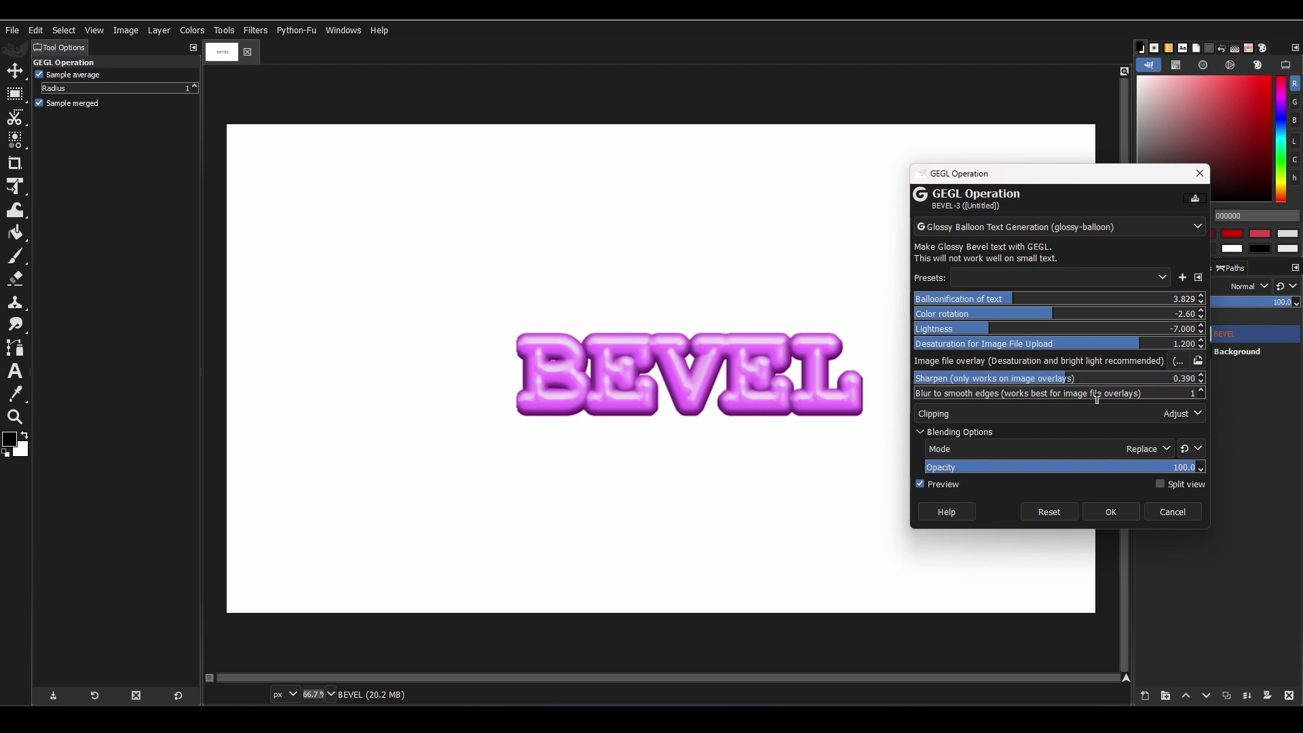
left_click(985, 299)
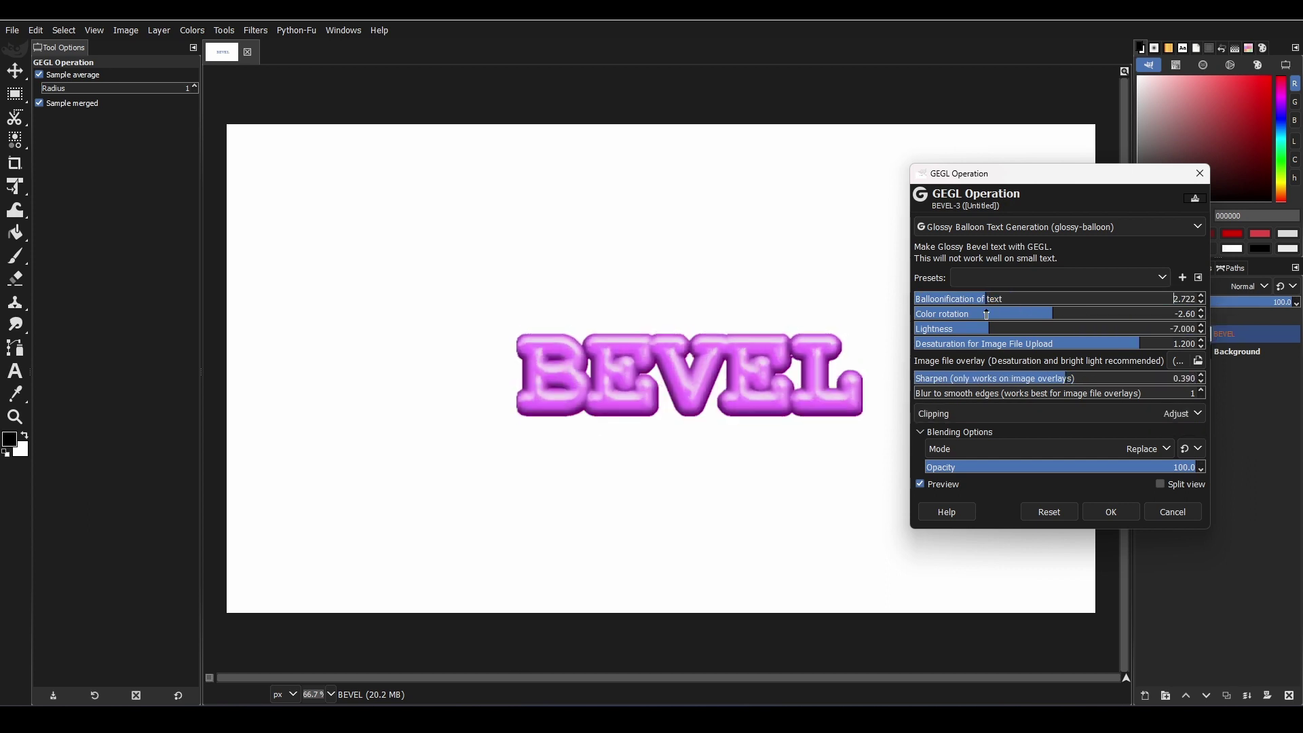
- Try the Chrome metal text styler on the BEVEL text, increasing its depth angle, metal smoothness, lightness and sharpening
left_click(1058, 226)
left_click(976, 380)
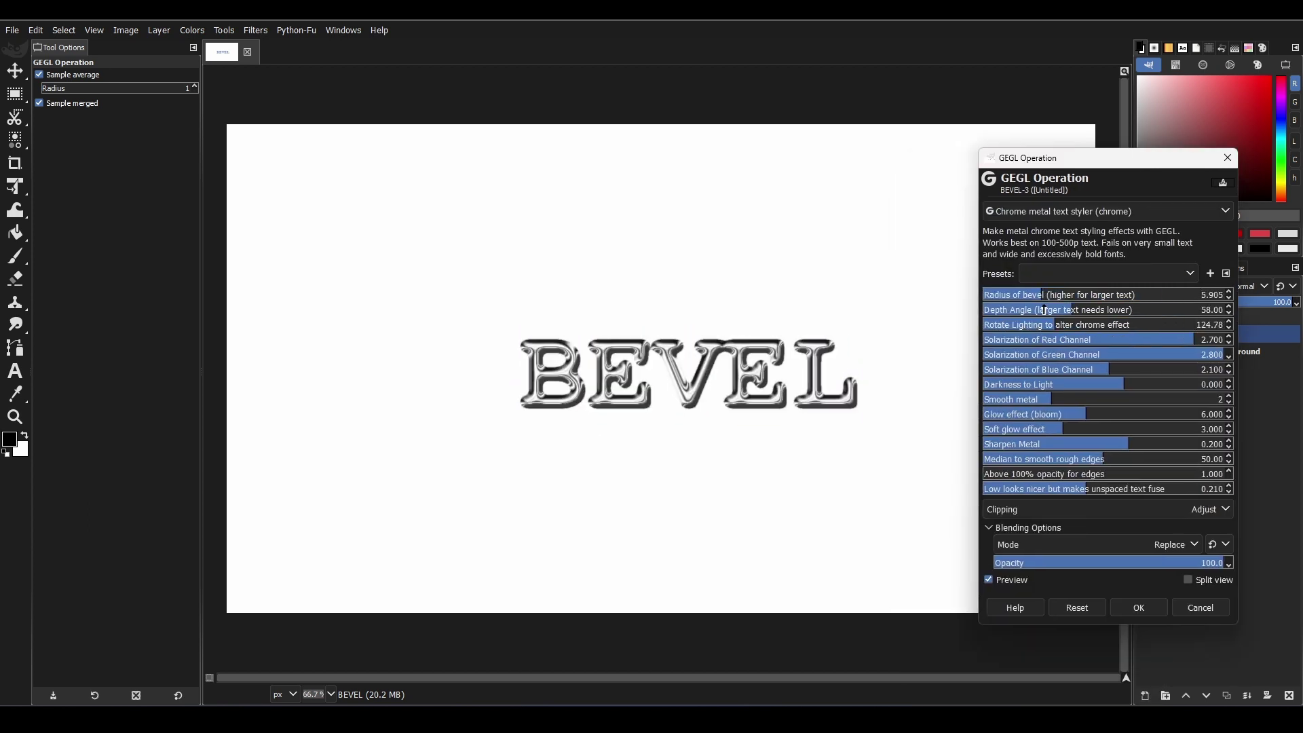
left_click_drag(1043, 309, 1101, 310)
left_click_drag(1045, 396, 1085, 399)
left_click_drag(1122, 384, 1193, 385)
left_click_drag(1126, 444, 1184, 446)
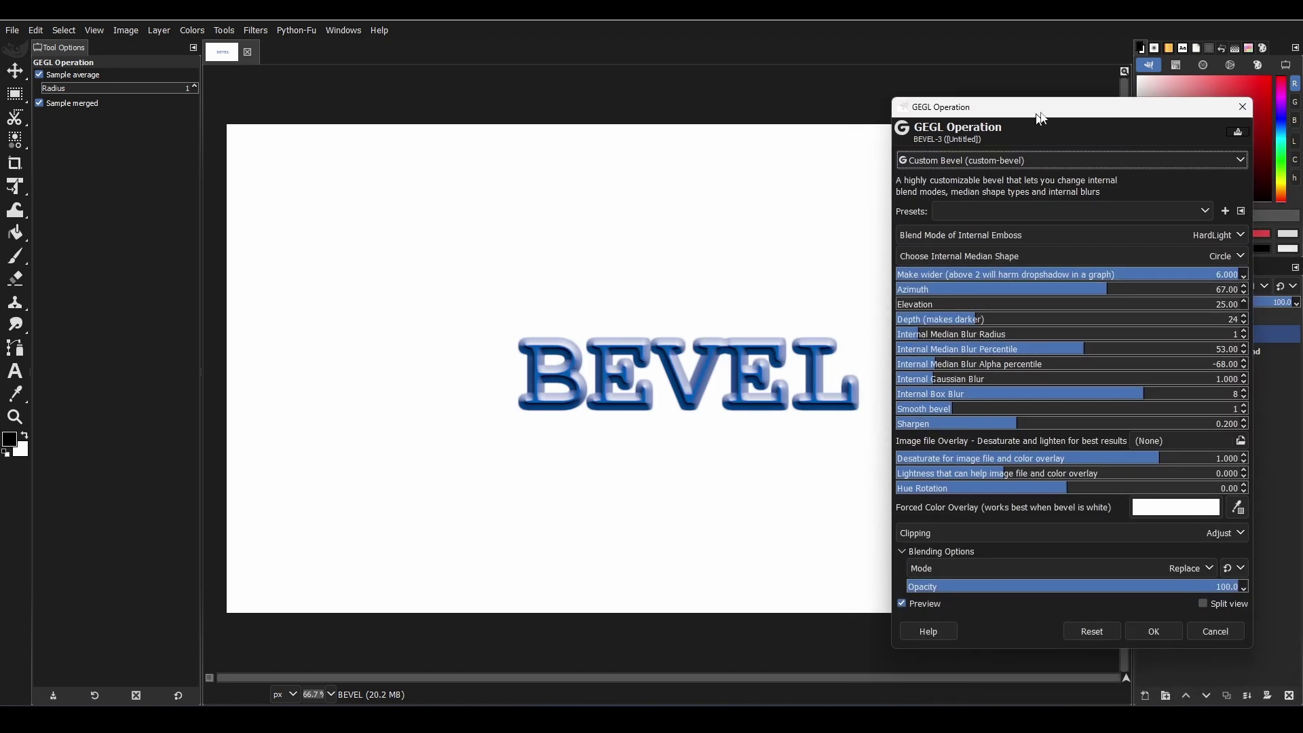
- Set Custom Bevel's internal emboss to ColorDodge, median radius 3, percentile 46.56, alpha percentile -41.56, Gaussian blur 1.138, box blur 2 and sharpen 0.340
left_click(977, 227)
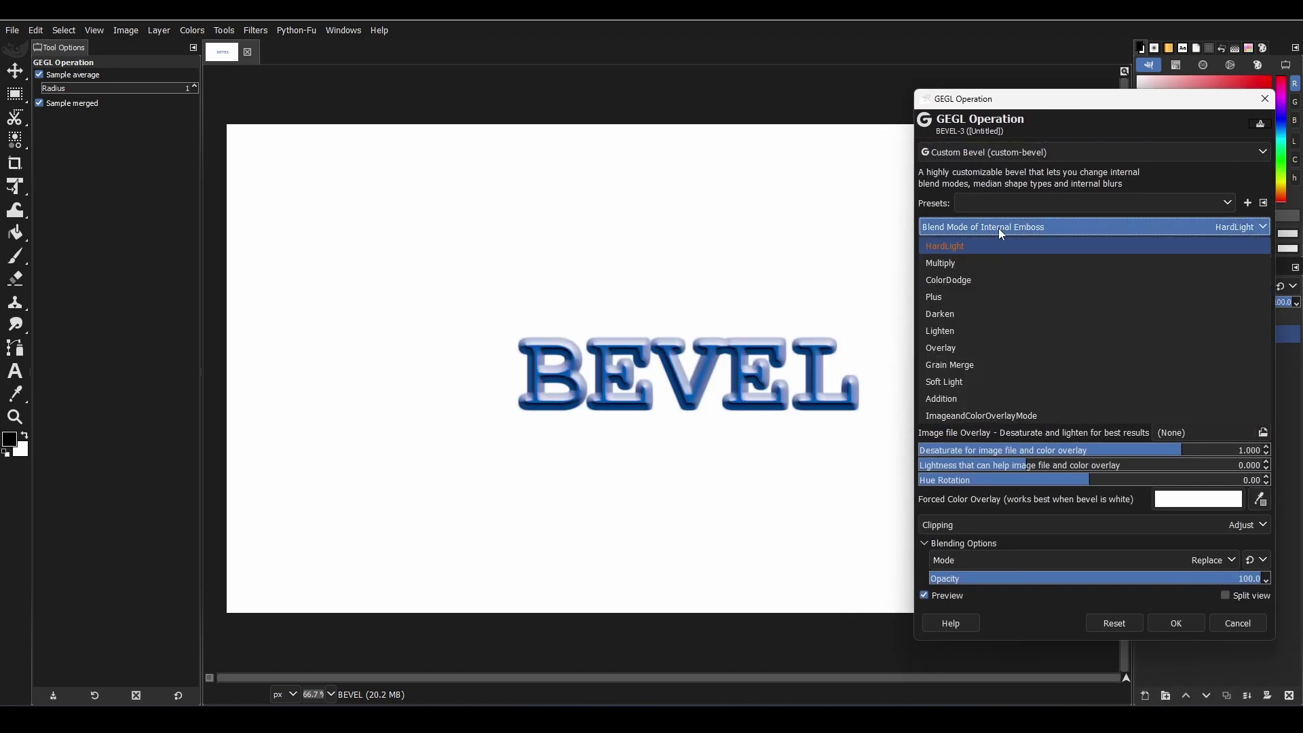
left_click(948, 279)
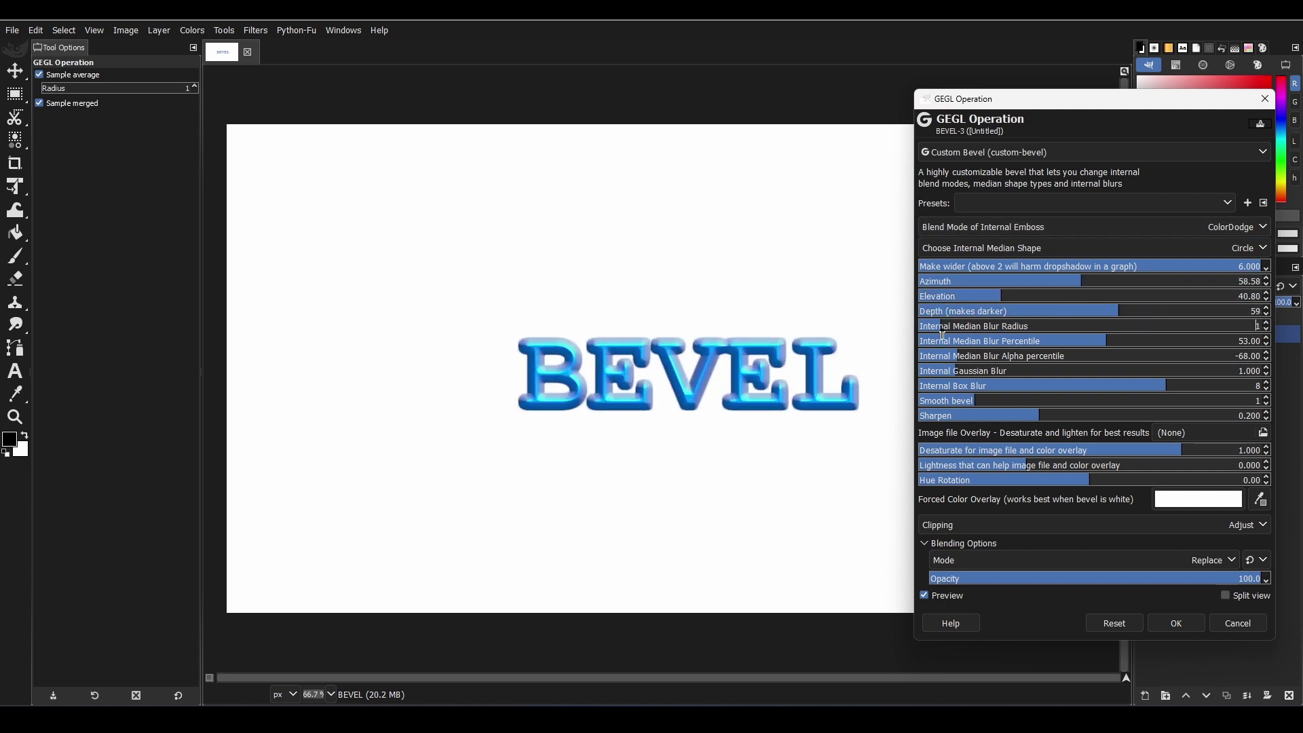
left_click_drag(941, 331, 985, 328)
left_click_drag(1020, 341, 1070, 341)
left_click(1004, 355)
left_click(960, 370)
mouse_move(993, 388)
left_mouse_down()
mouse_move(1026, 392)
mouse_move(1015, 388)
left_mouse_up()
left_click_drag(977, 415, 1062, 415)
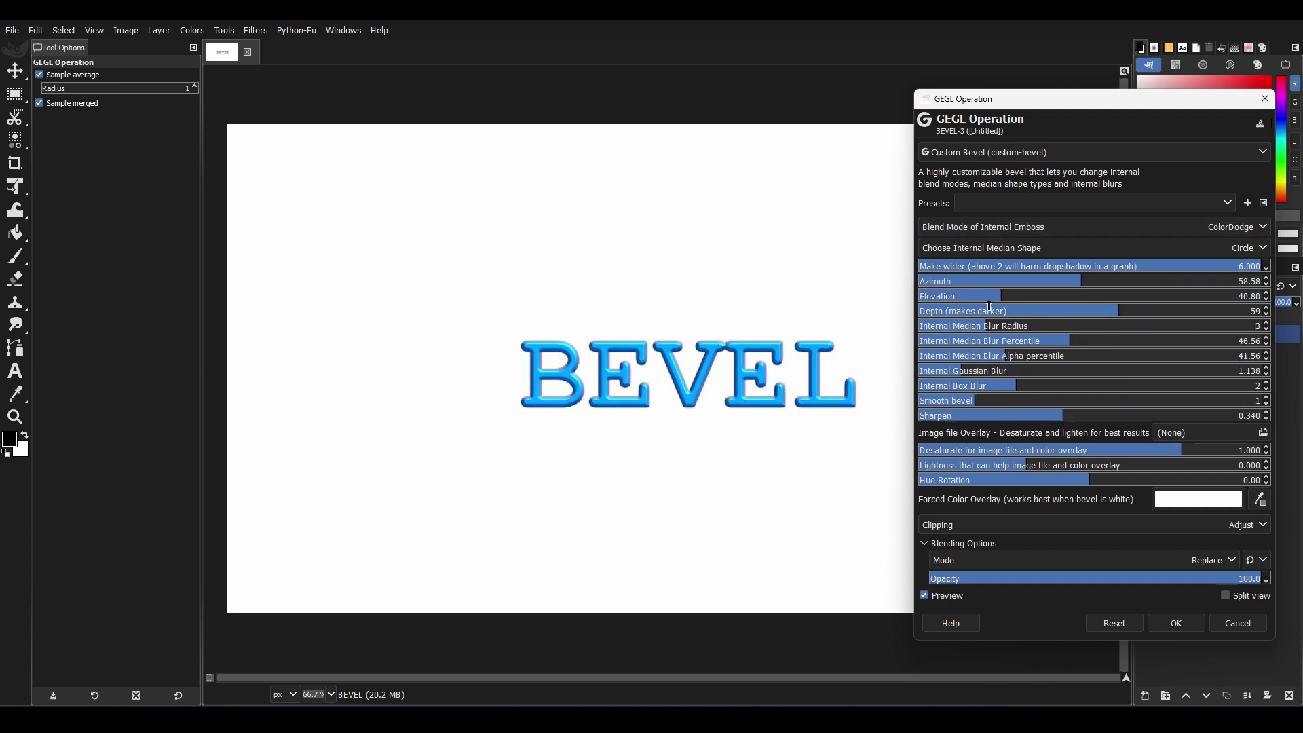
- Set the custom bevel's elevation to 44.27, depth to 100 and azimuth to 89.05, and try other internal emboss blend modes such as Overlay
left_click_drag(991, 298, 1018, 298)
left_click_drag(1018, 310, 1259, 310)
left_click_drag(1024, 285, 1236, 309)
left_click(1161, 226)
left_click(1161, 227)
scroll(1161, 227, "down", 5)
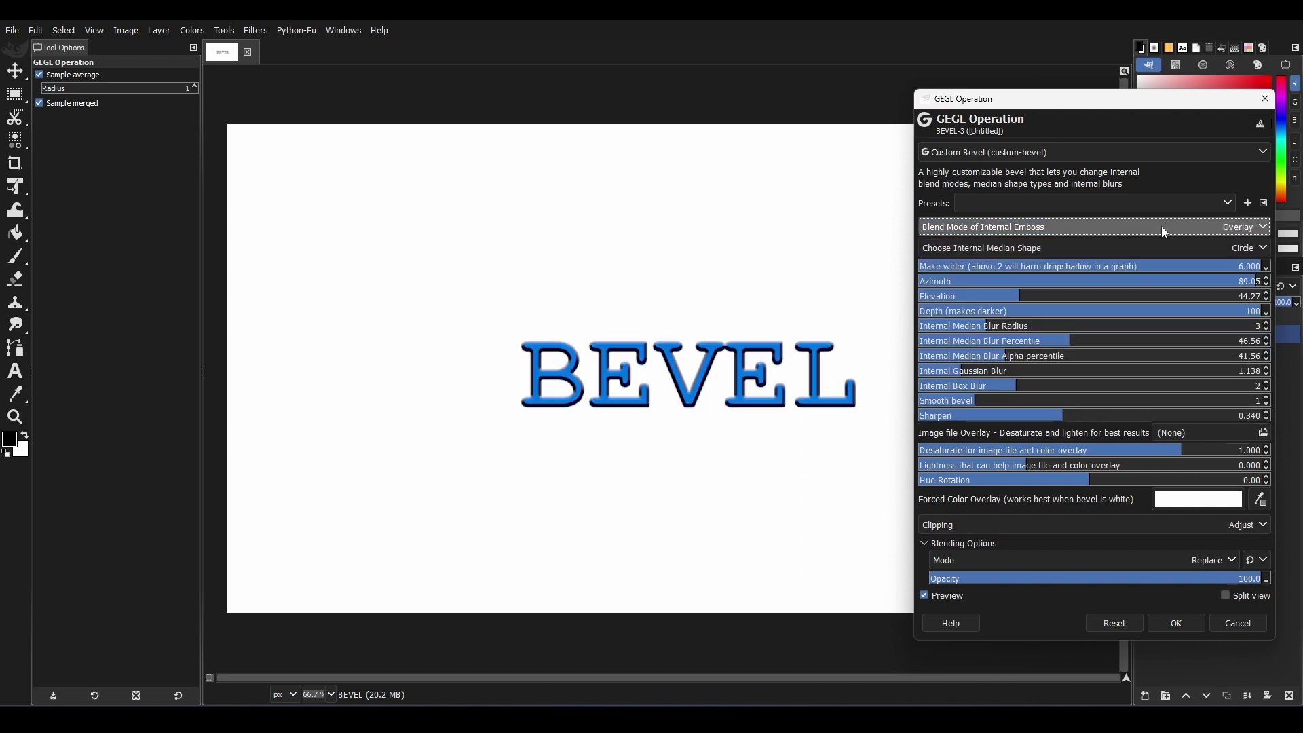
scroll(1161, 227, "up", 5)
- Try Color Fill Trail and MultiStroke on the text with offsets X -5.08 and Y 10.17, and reduce the grow radius
left_click(1086, 152)
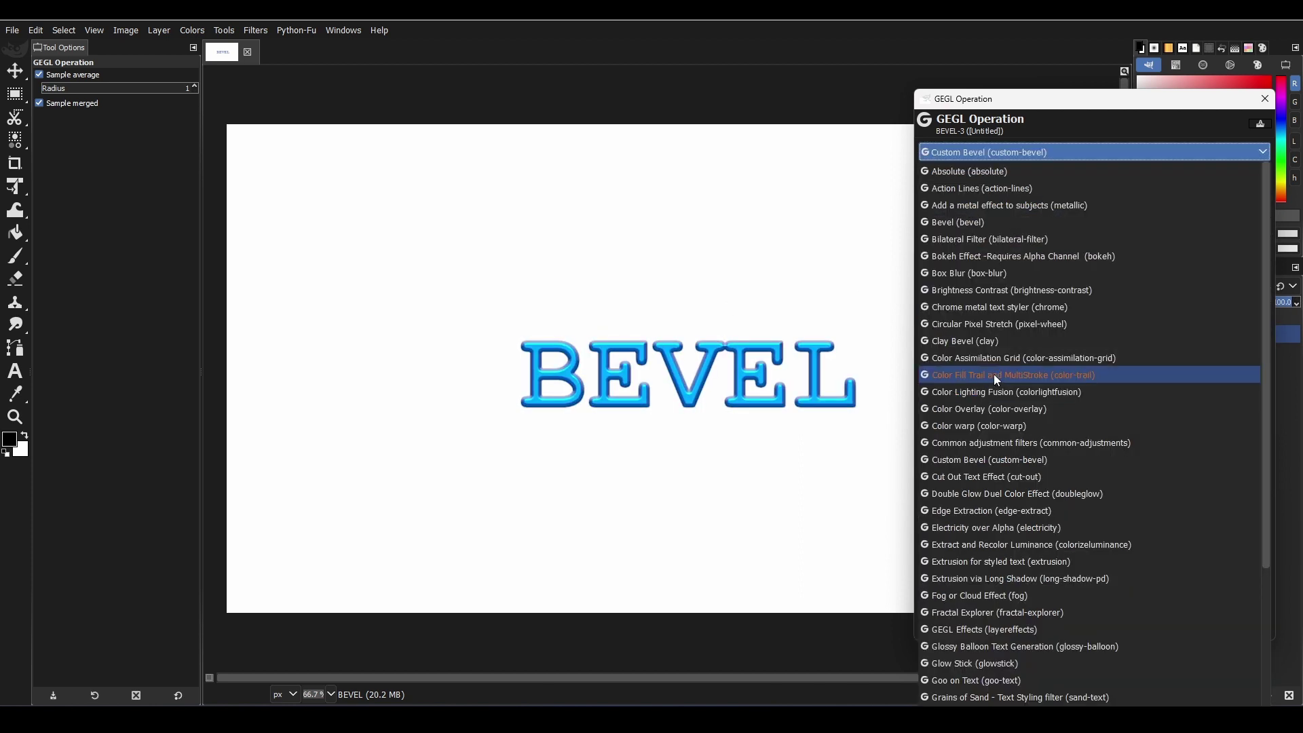
left_click(993, 373)
left_click_drag(1007, 101, 1057, 106)
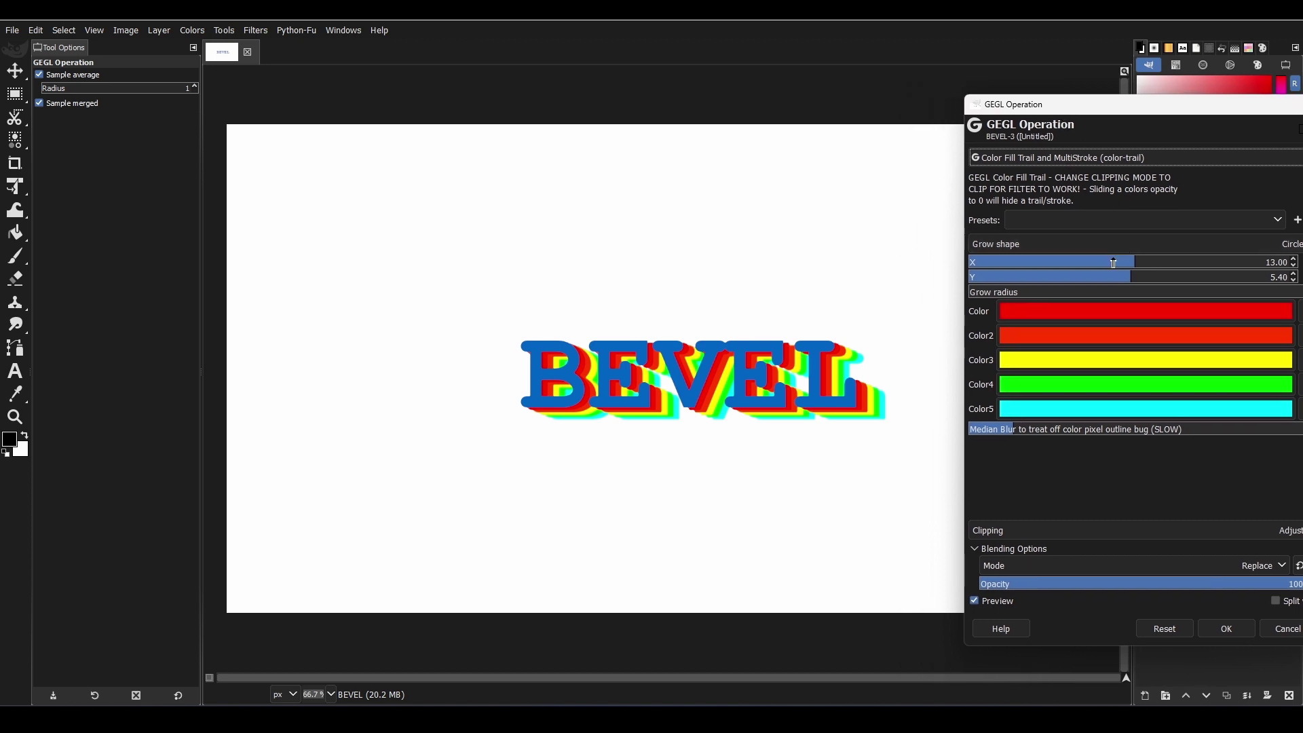
left_click_drag(1111, 262, 1139, 267)
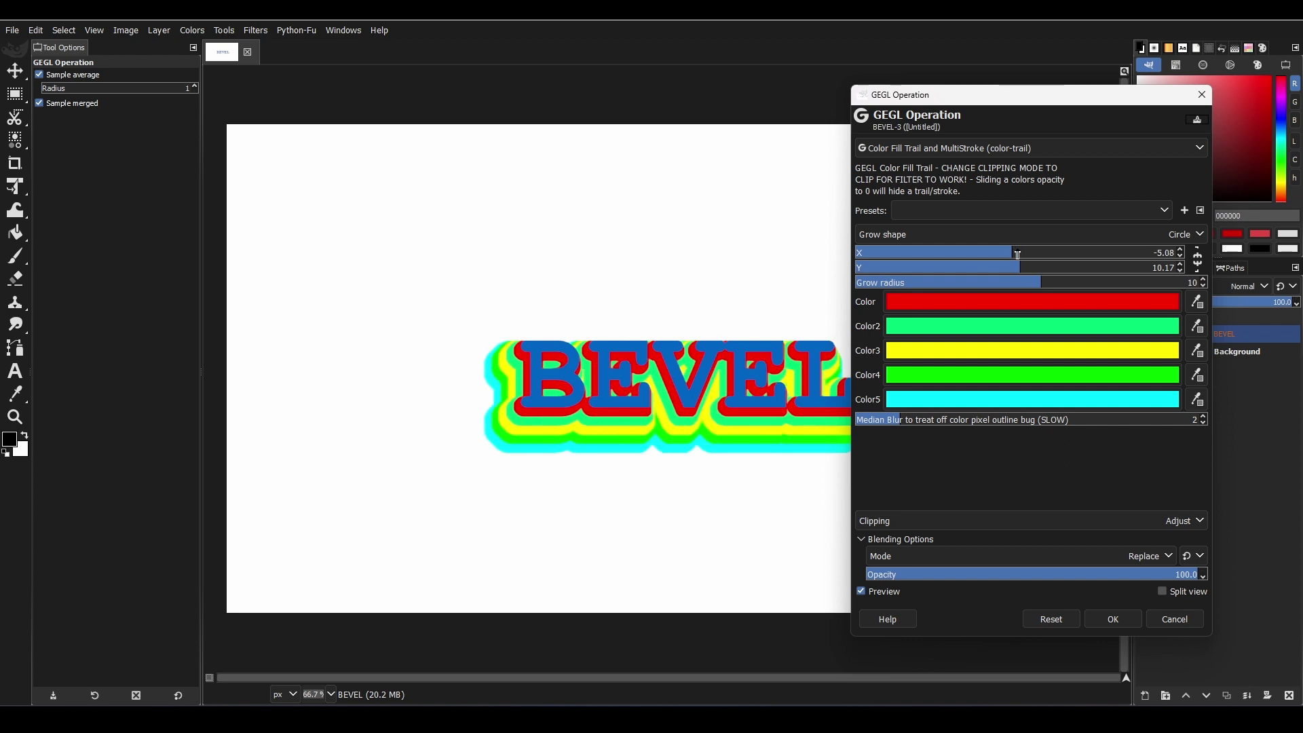
left_click_drag(1044, 281, 963, 282)
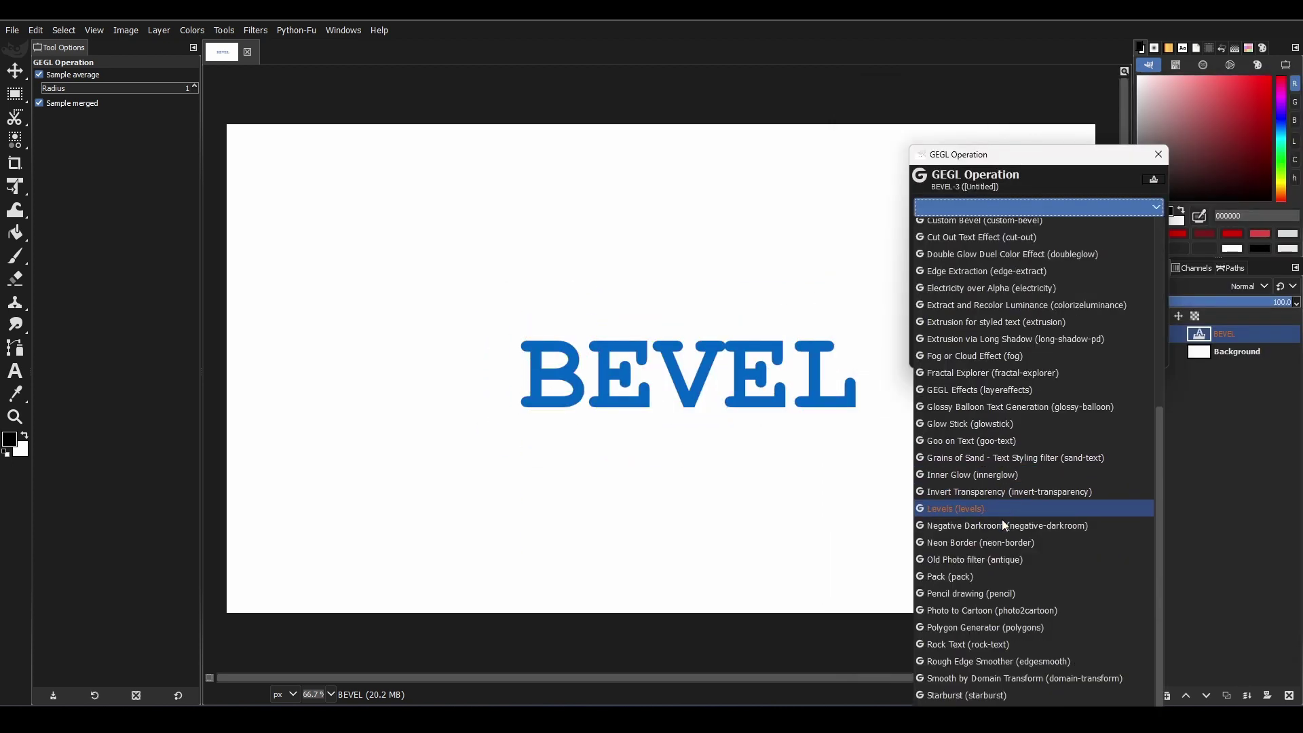
- Apply the Rock Text filter to the BEVEL text and adjust its vertical rockification, internal Gaussian blur, horizontal shift and light rotation
left_click(1006, 643)
left_click_drag(1007, 213, 1057, 244)
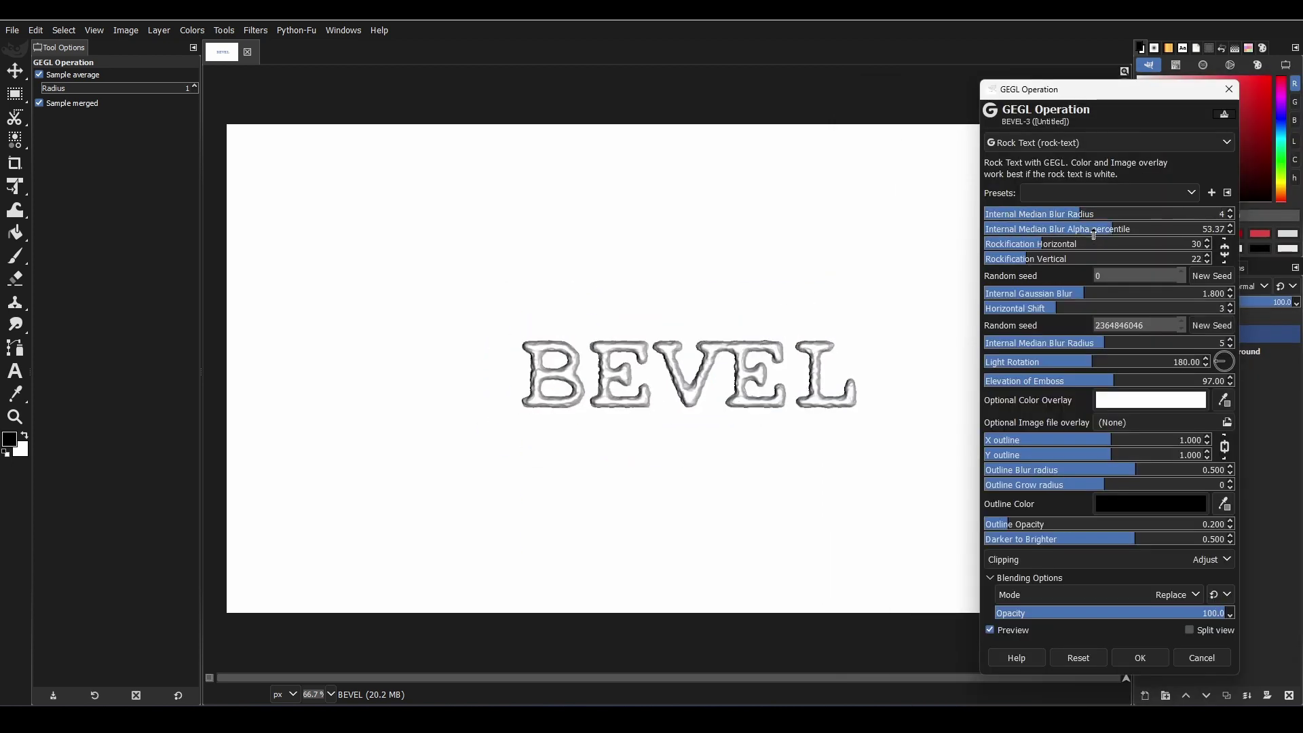
mouse_move(1045, 259)
left_mouse_down()
mouse_move(1196, 258)
mouse_move(939, 267)
mouse_move(1019, 261)
left_mouse_up()
mouse_move(991, 293)
left_mouse_down()
mouse_move(1034, 295)
mouse_move(1009, 295)
left_mouse_up()
left_click_drag(1001, 308, 1031, 308)
left_click_drag(1023, 362, 1115, 372)
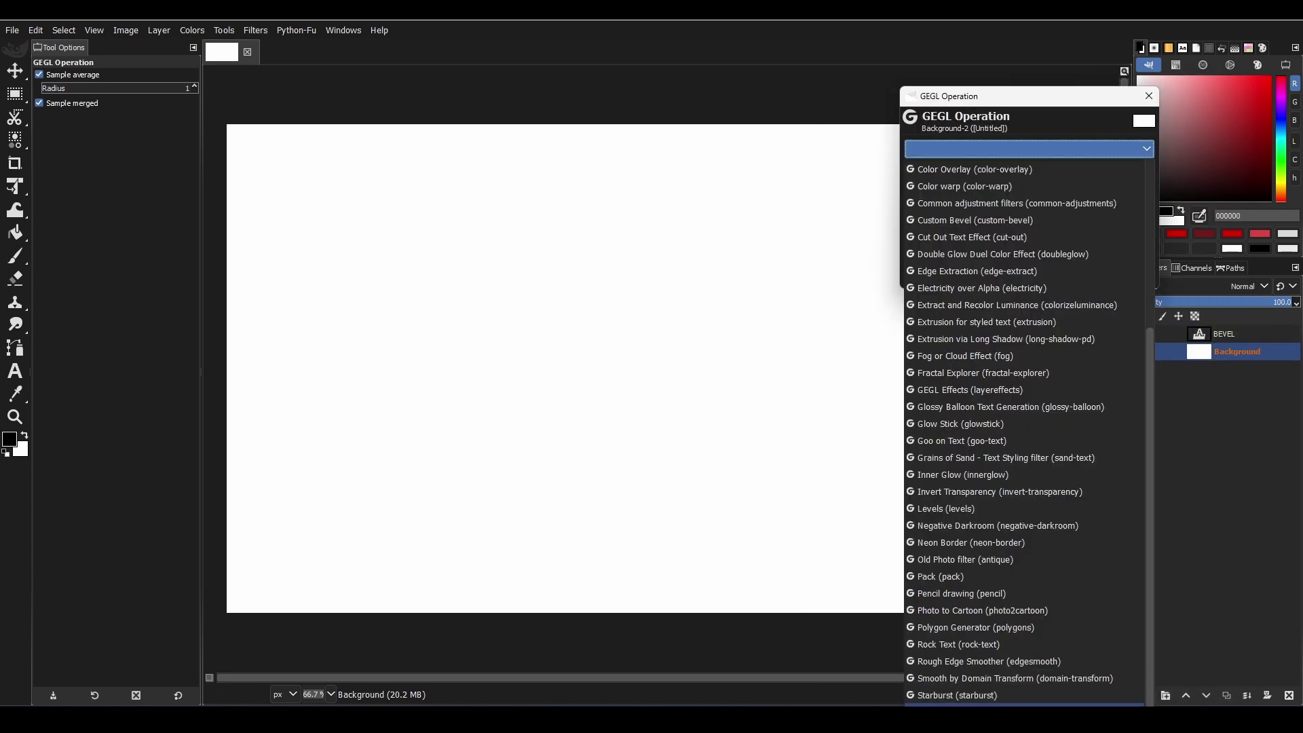
- Apply Starfield to the Background layer with a new random seed, brightness 4.047, star color 0.621 and star amount 0.048
left_click(1023, 704)
left_click_drag(973, 100, 982, 158)
left_click_drag(963, 378, 1112, 370)
left_click_drag(1078, 331, 978, 328)
left_click(1145, 319)
left_click(965, 298)
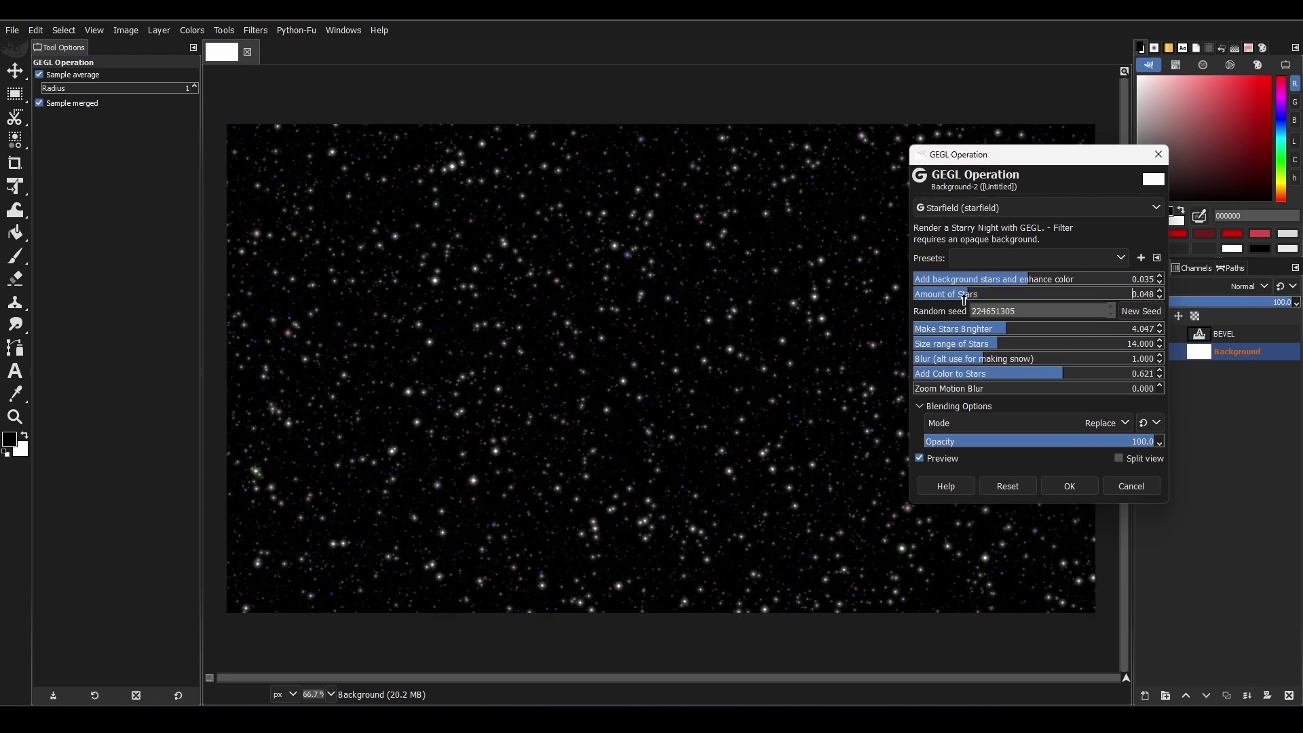
- Raise the starfield's amount of stars to 0.061 and its background stars to 0.037
left_click(1108, 298)
left_click(935, 283)
left_click_drag(935, 279, 1050, 279)
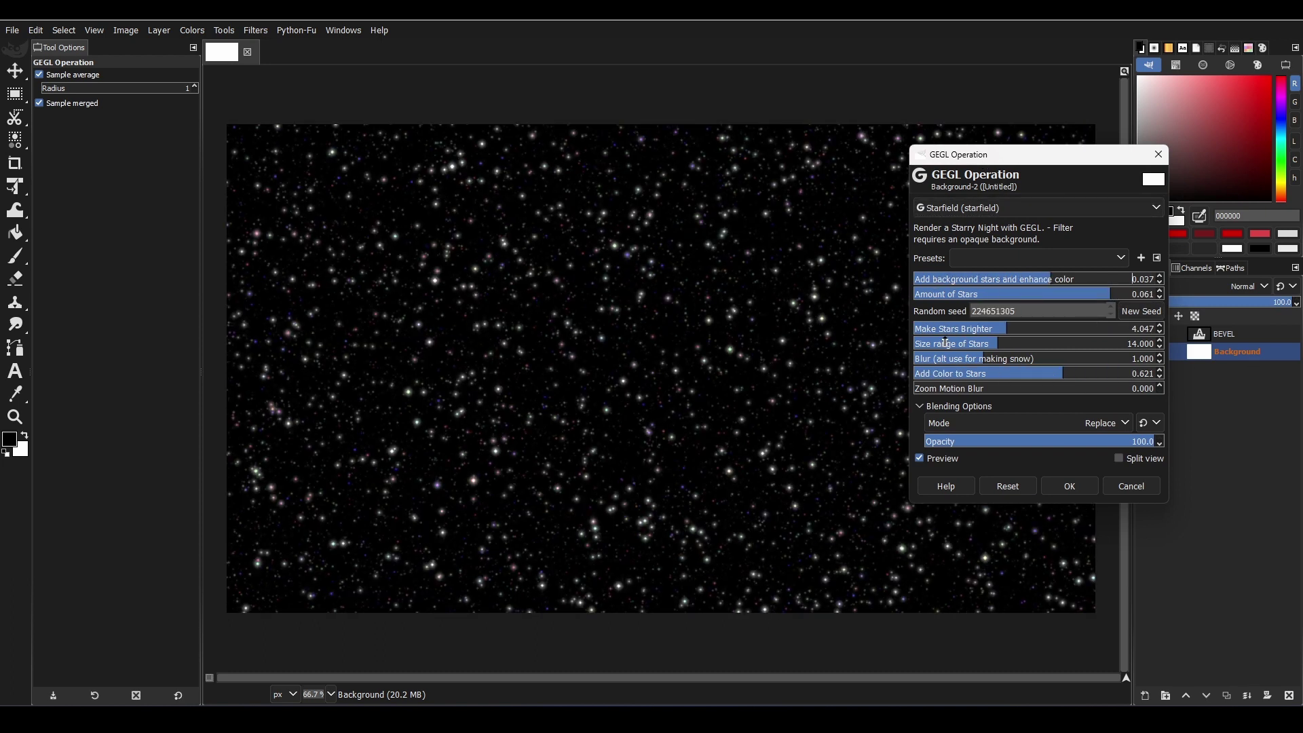
- Set the star brightness to 4.285 and size range to 31.685, and compare with the preview off and on
left_click_drag(936, 329, 1154, 329)
left_click(939, 344)
left_click_drag(939, 348, 1127, 346)
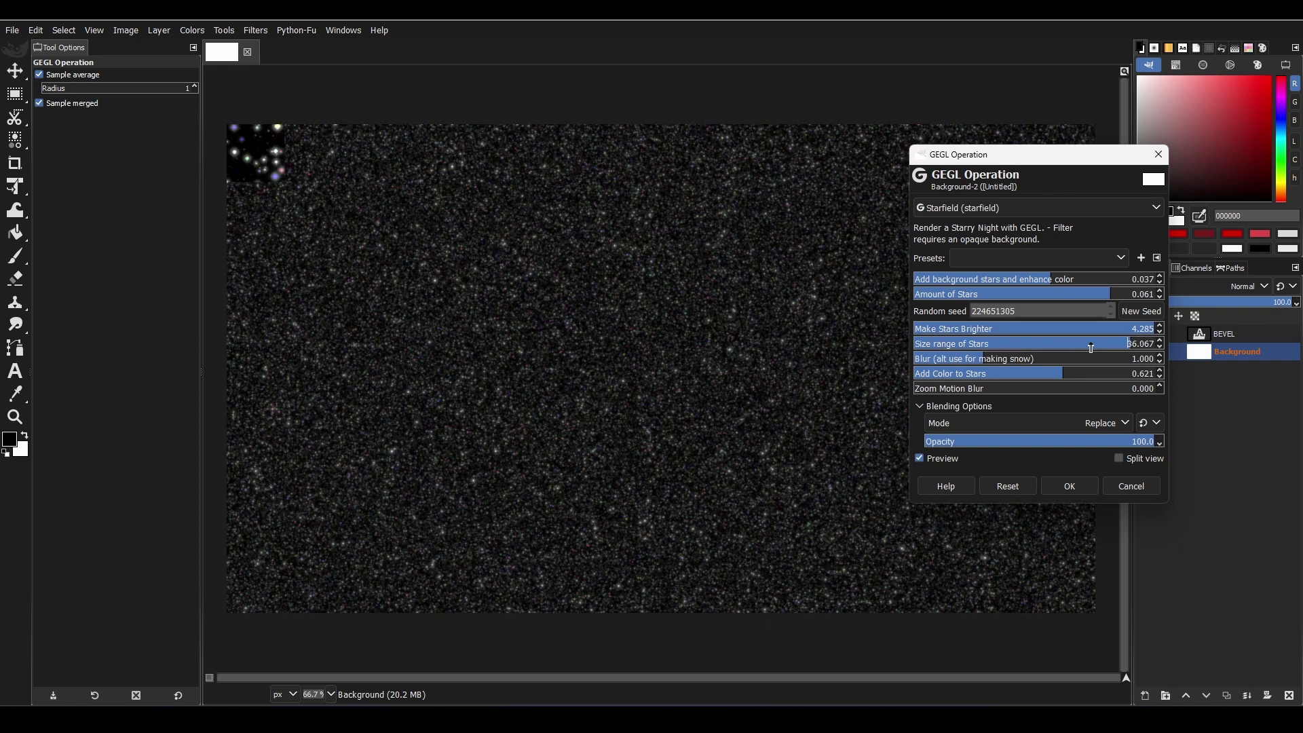
left_click(1104, 346)
left_click(946, 459)
left_click(946, 459)
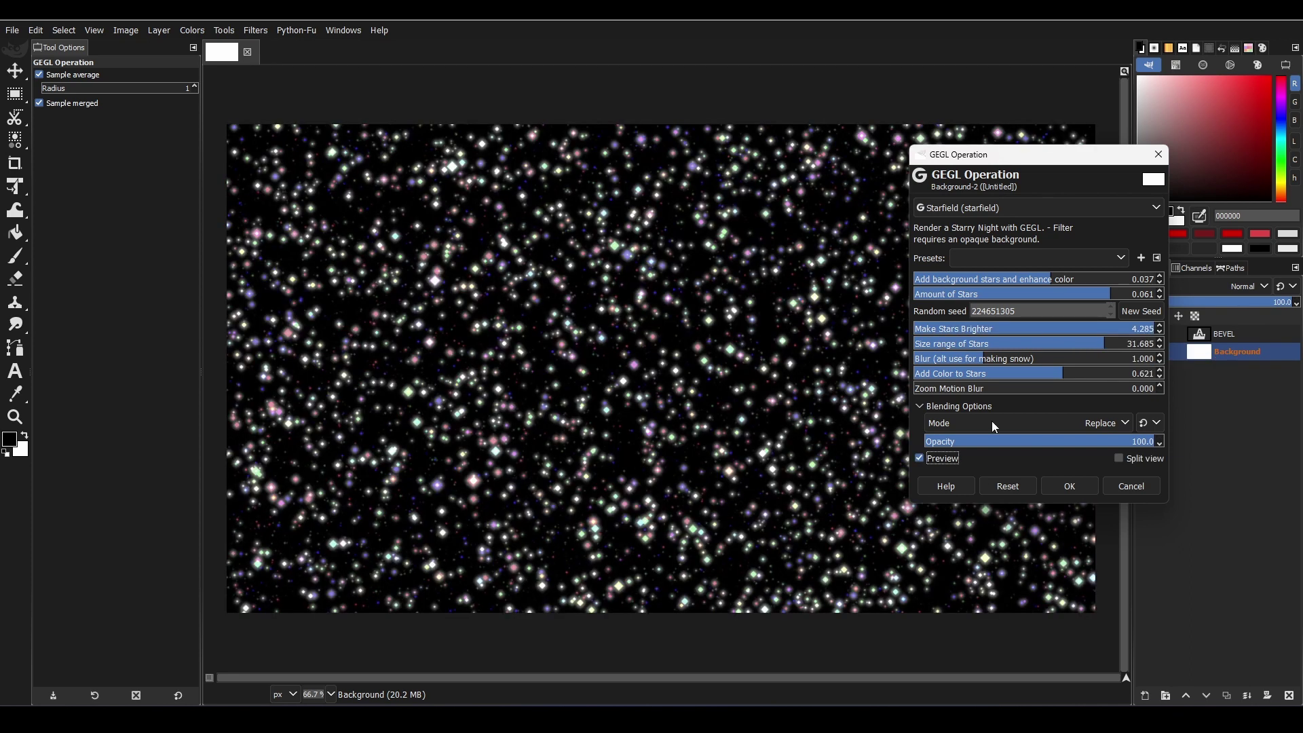
- Reduce the starfield's background stars to 0.032, amount of stars to 0.048 and added color to 0
left_click_drag(978, 283, 989, 284)
left_click(976, 299)
left_click_drag(946, 374, 913, 377)
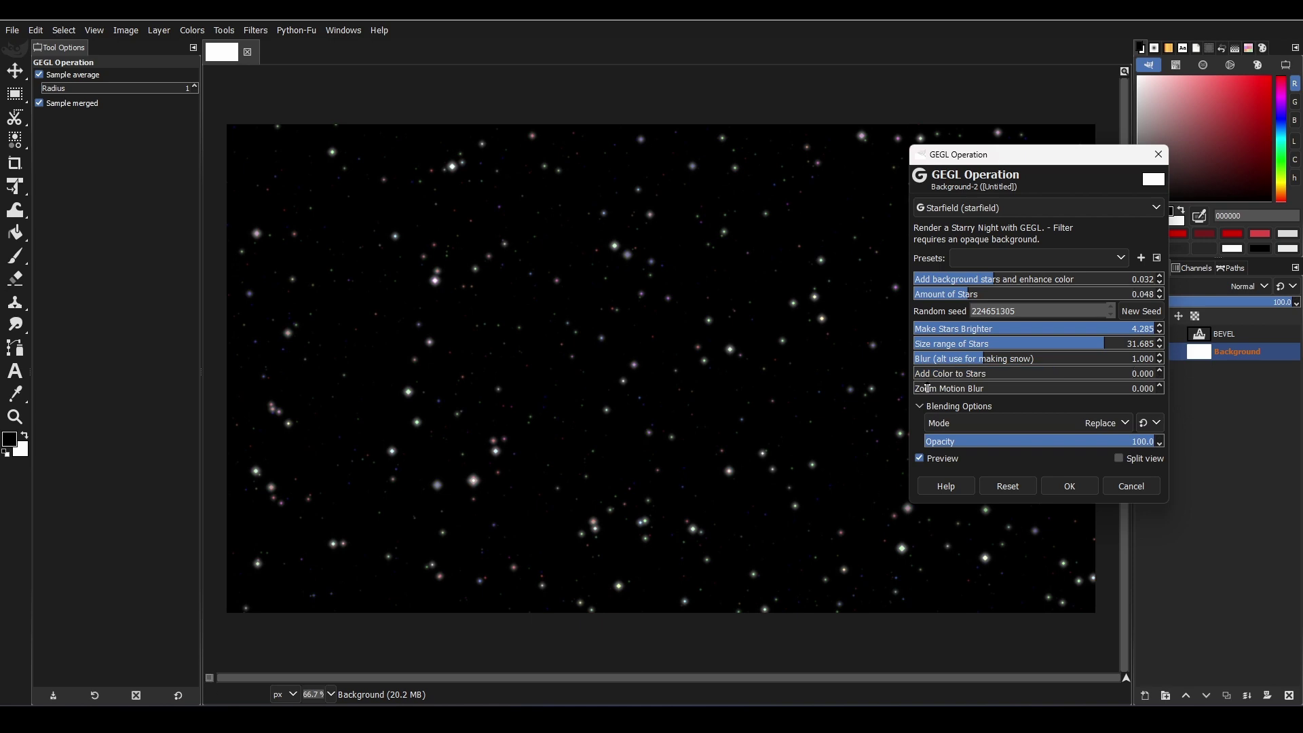